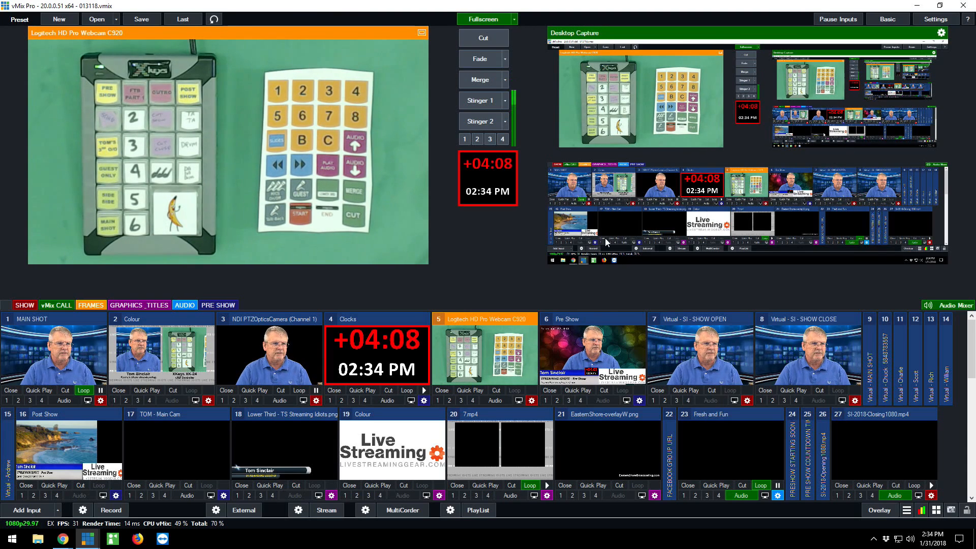
Review the existing MIDI shortcuts with their functions and inputs in the shortcut settings, then close the settings without changes
left_click(937, 513)
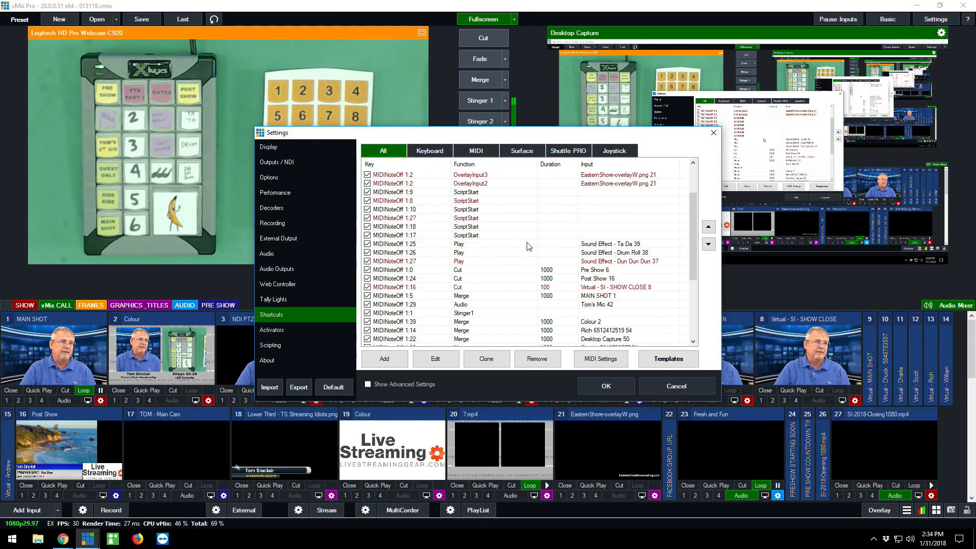
scroll(528, 246, "down", 6)
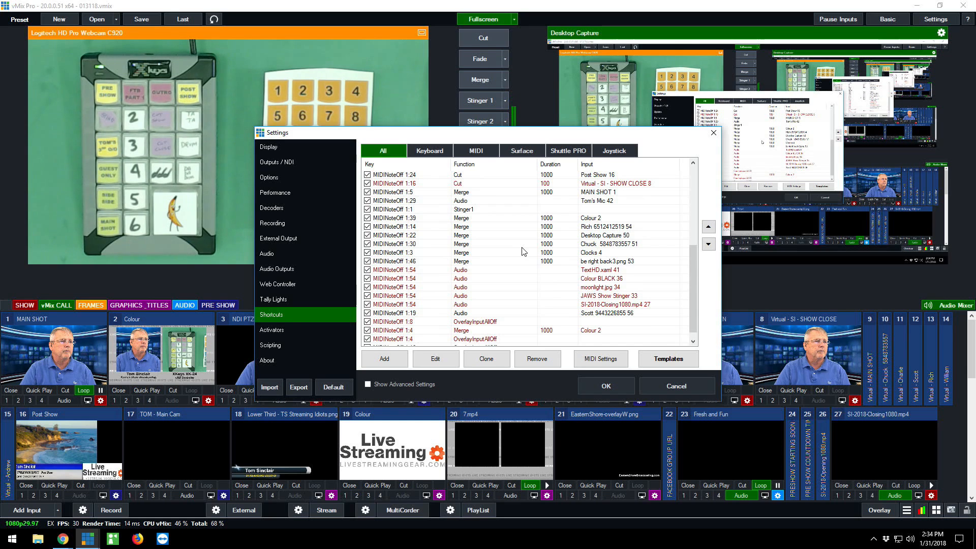
scroll(523, 251, "down", 1)
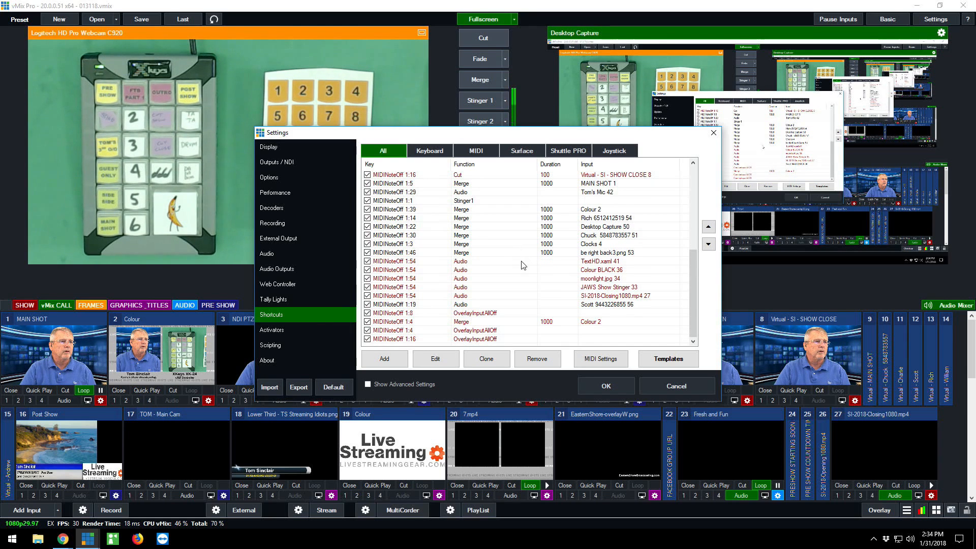
scroll(513, 305, "up", 5)
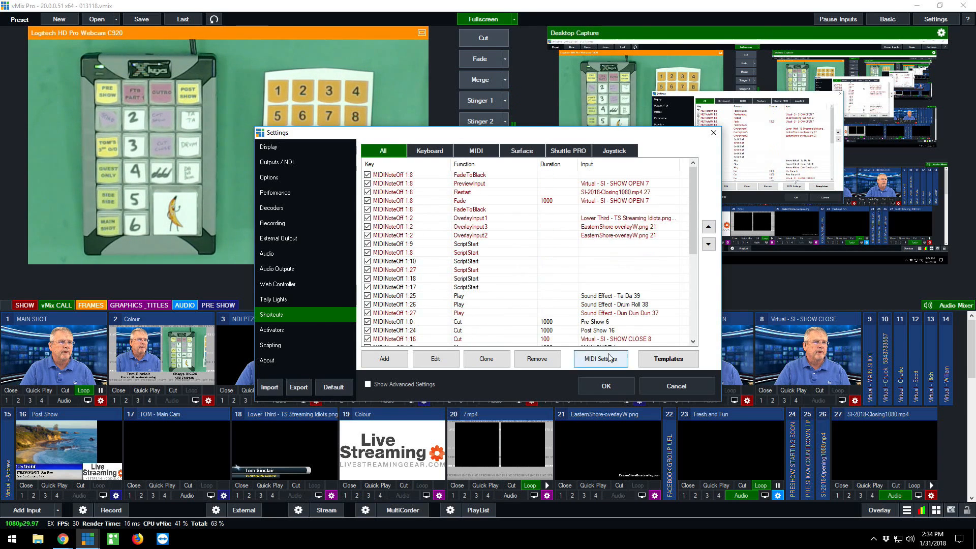
left_click(676, 385)
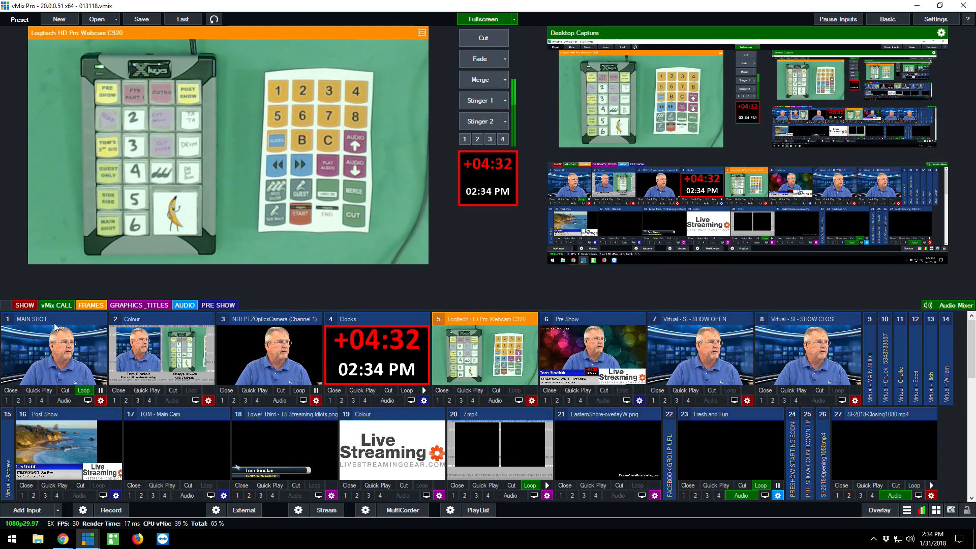
View the inputs in the vMix CALL category, then display the SHOW category's inputs
left_click(56, 305)
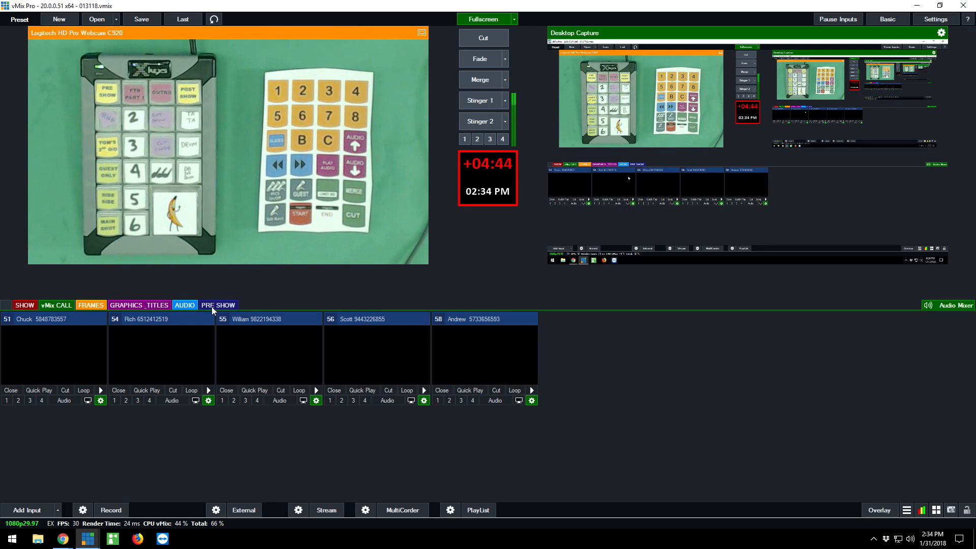
left_click(23, 304)
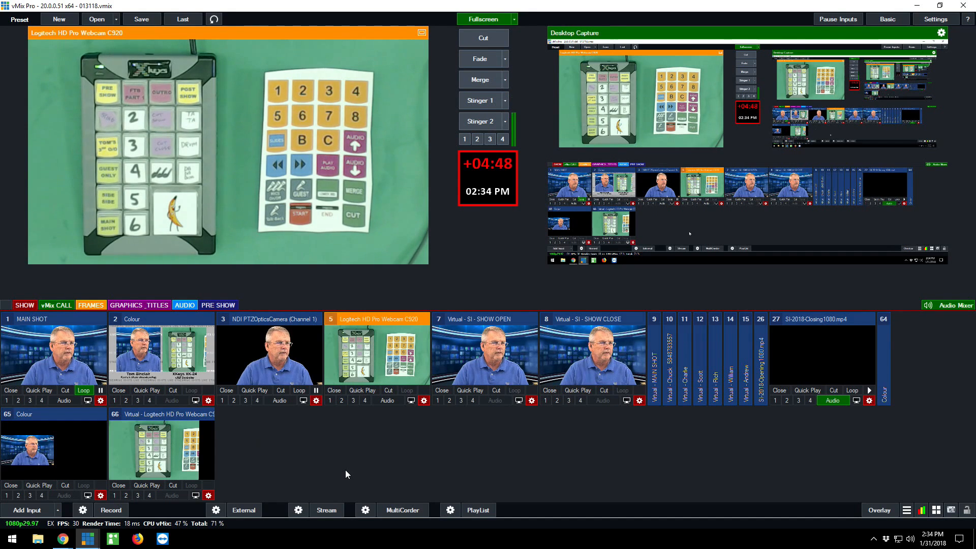
Reopen the shortcut settings for editing and move the window clear of the input categories
left_click(937, 511)
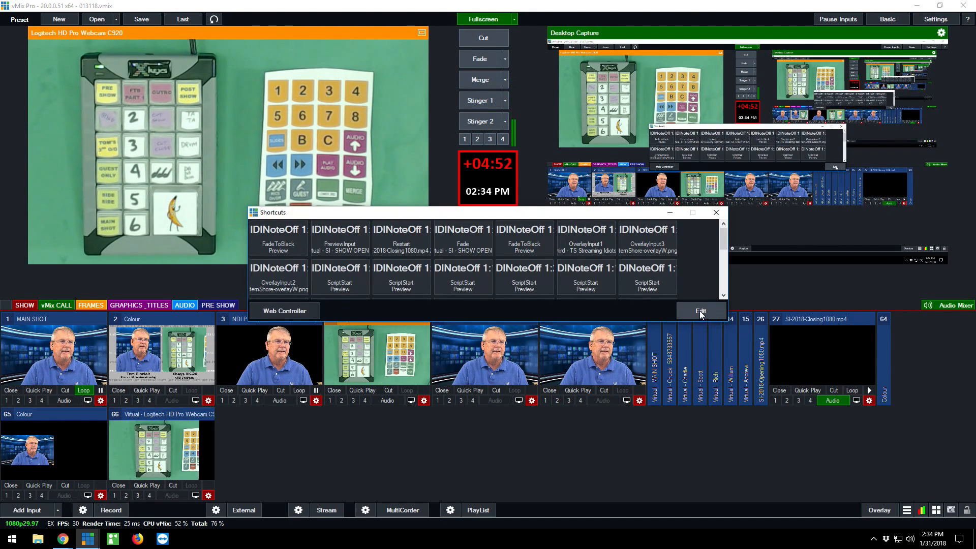
left_click(700, 311)
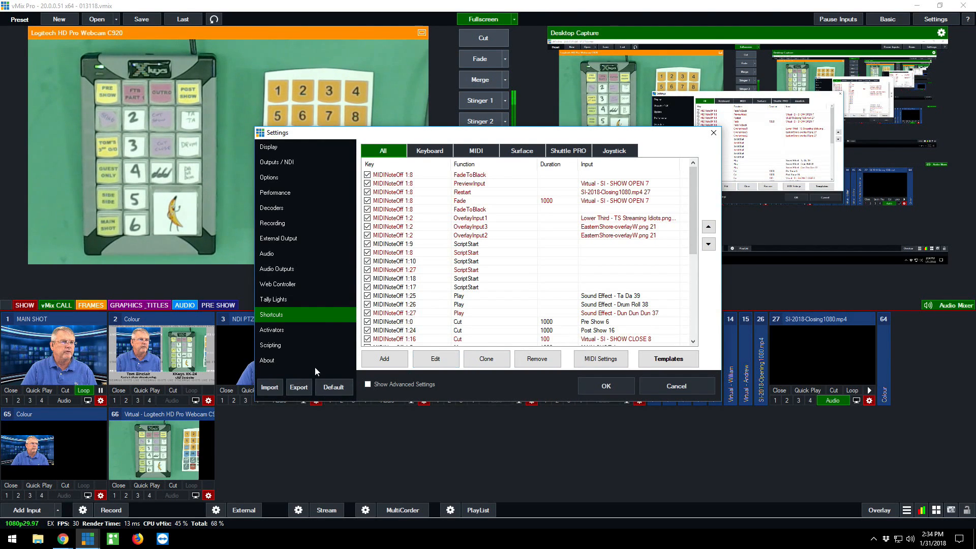
left_click(384, 359)
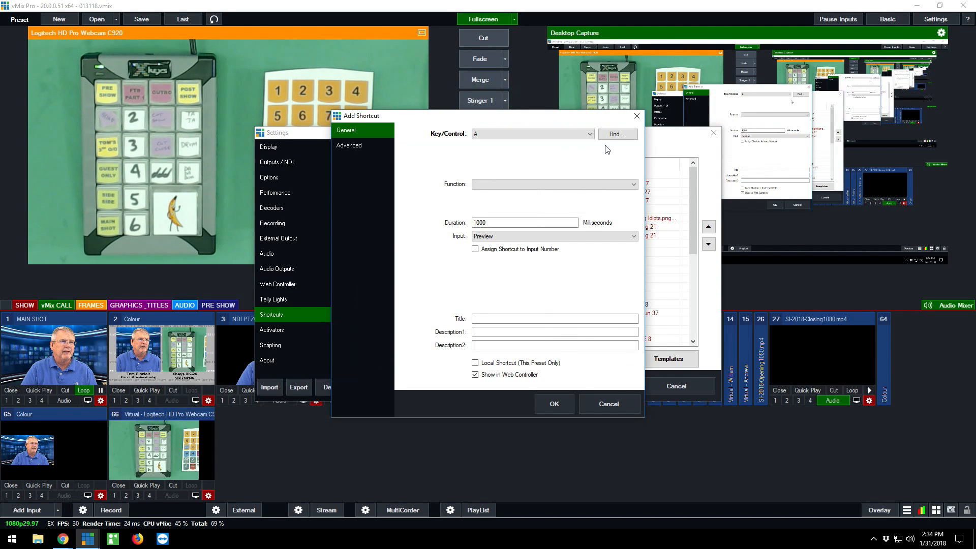
left_click(608, 406)
left_click_drag(541, 139, 775, 31)
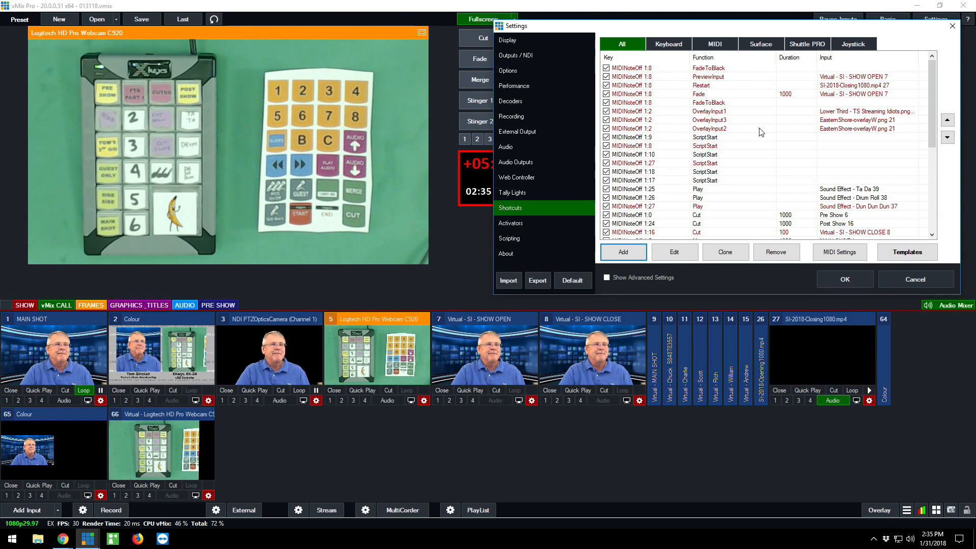
left_click(63, 305)
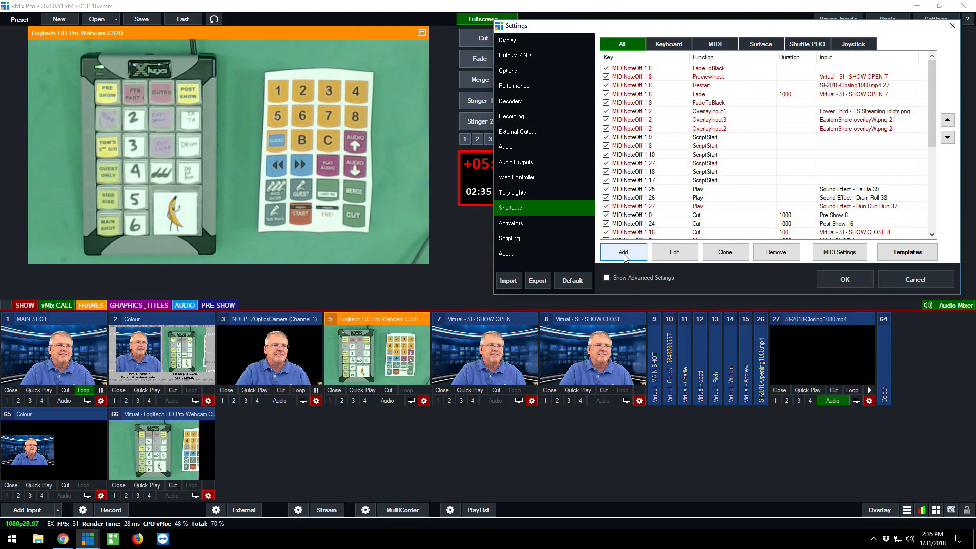
Start a new shortcut and detect its trigger from the controller as MIDINoteOff, channel 1, note 19
left_click(623, 254)
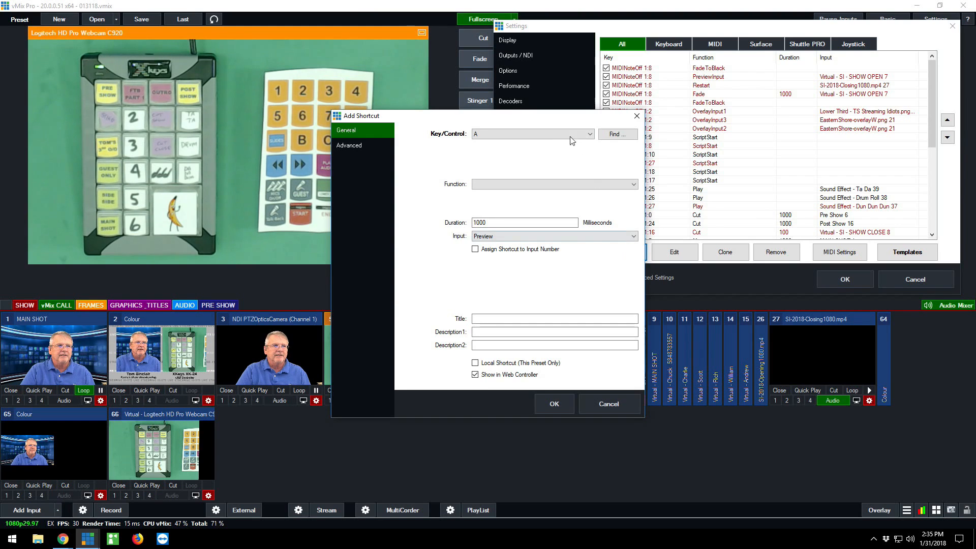
left_click_drag(526, 121, 685, 31)
left_click(774, 45)
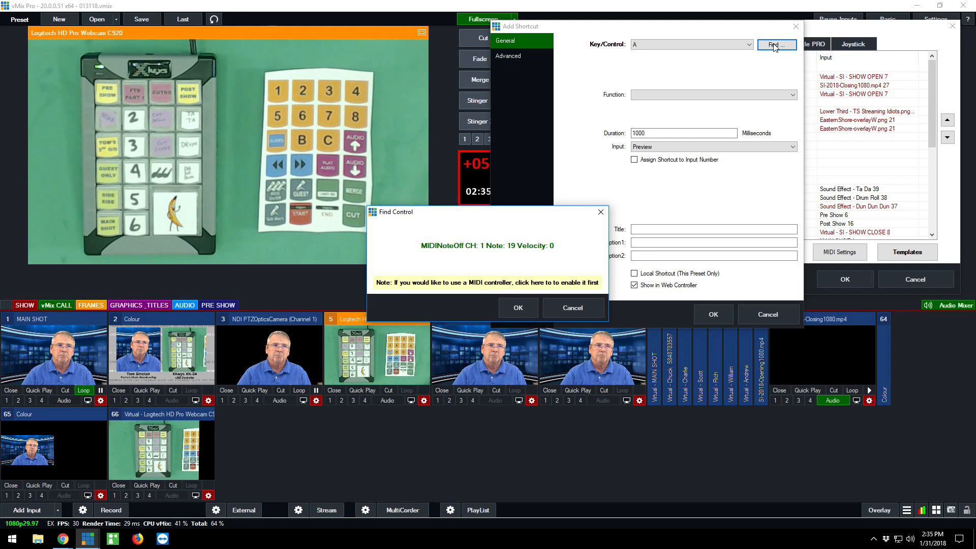
left_click(517, 309)
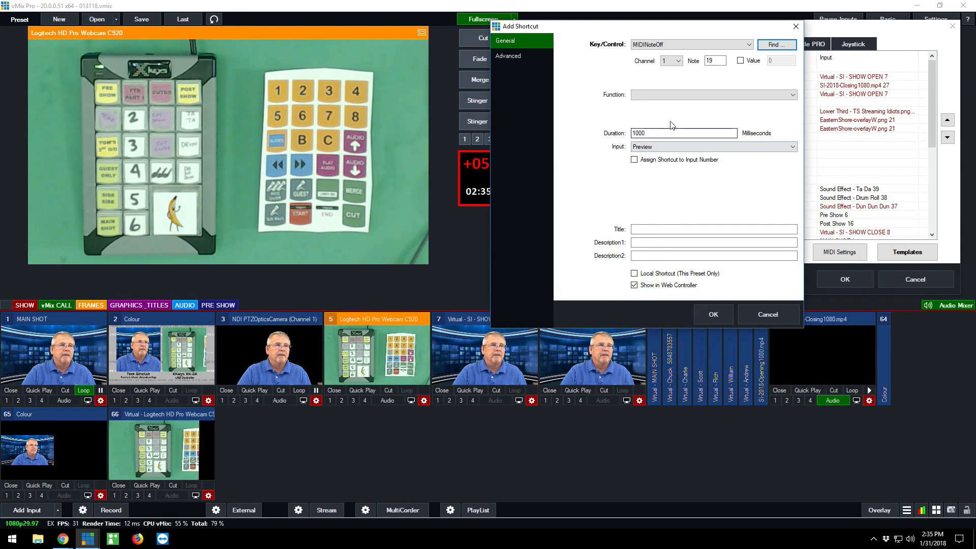
Assign the AudioOff function to the guest call at input 51 and add the shortcut
left_click(694, 96)
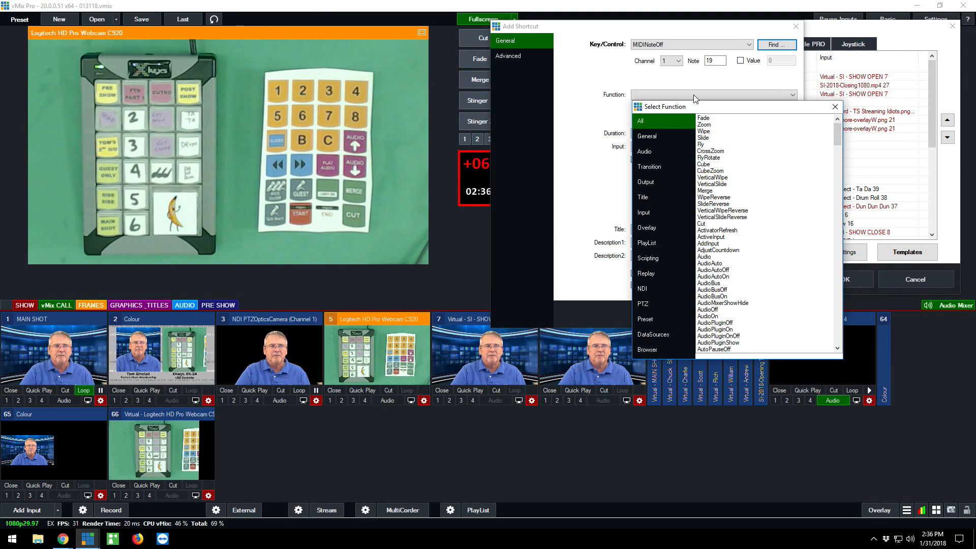
left_click(649, 158)
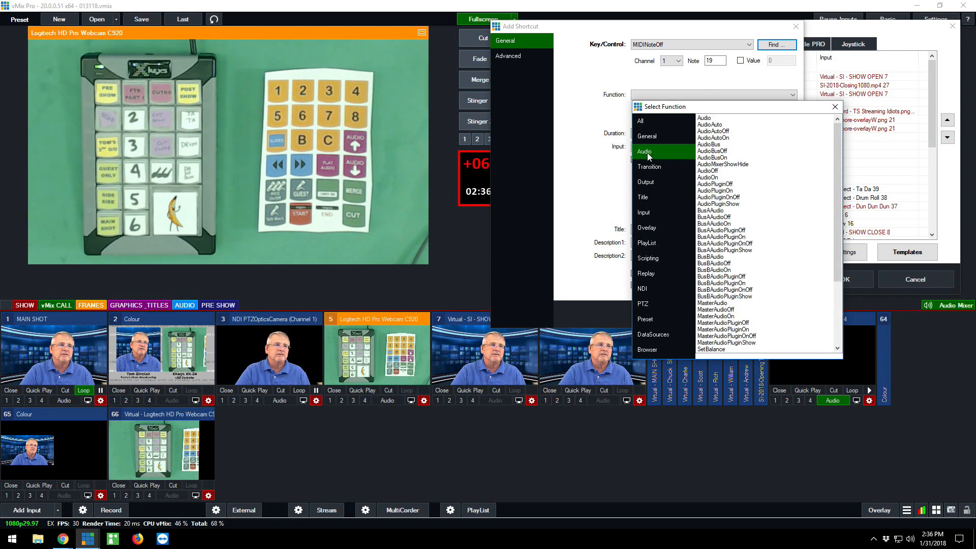
double_click(708, 172)
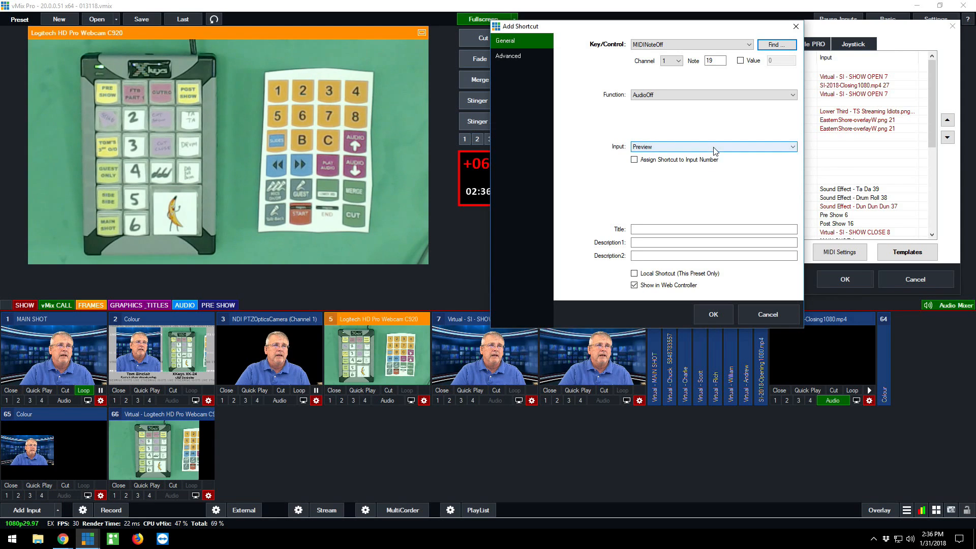
left_click(713, 148)
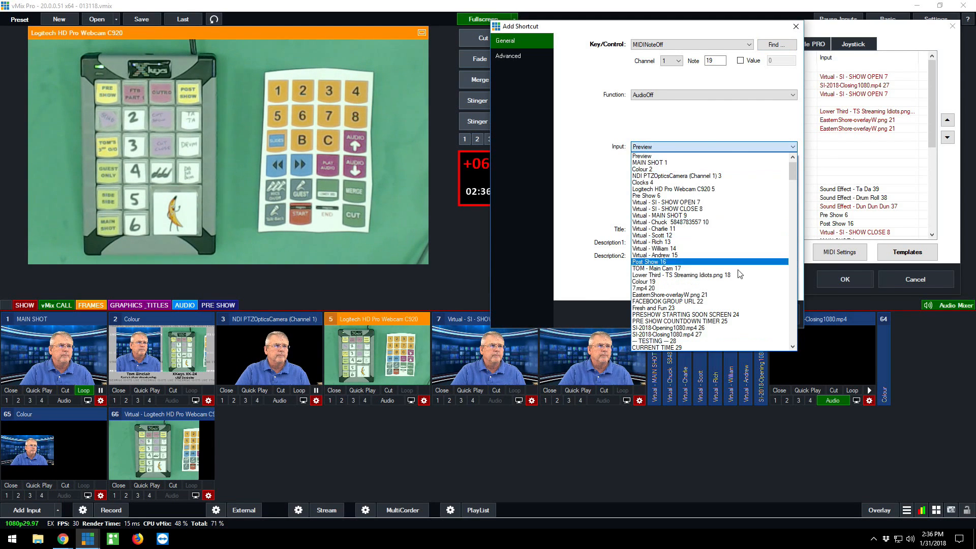
scroll(752, 293, "down", 8)
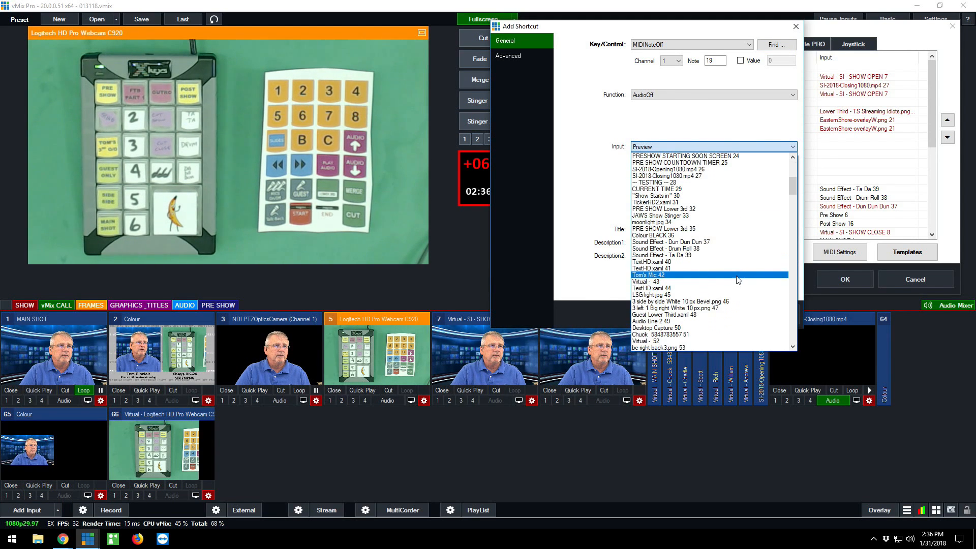
left_click(691, 334)
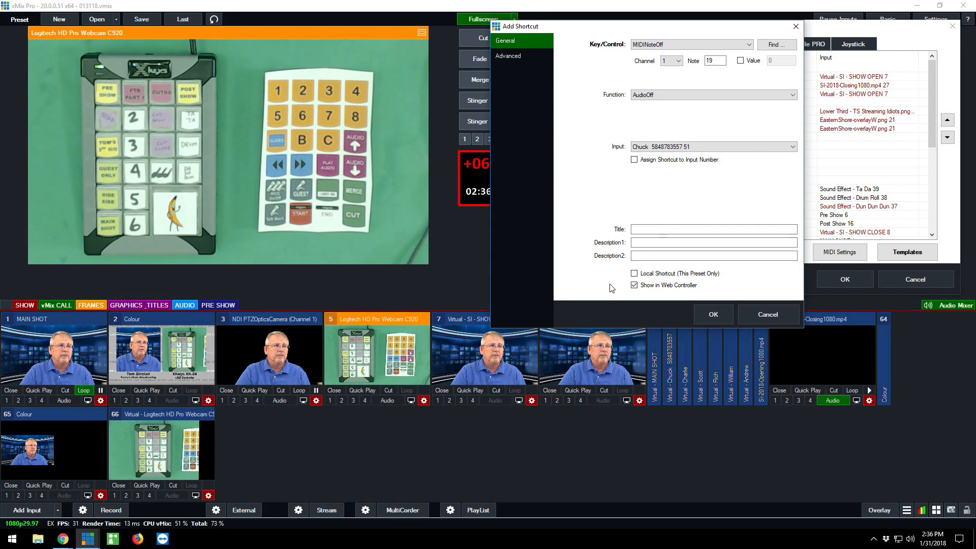
left_click(712, 314)
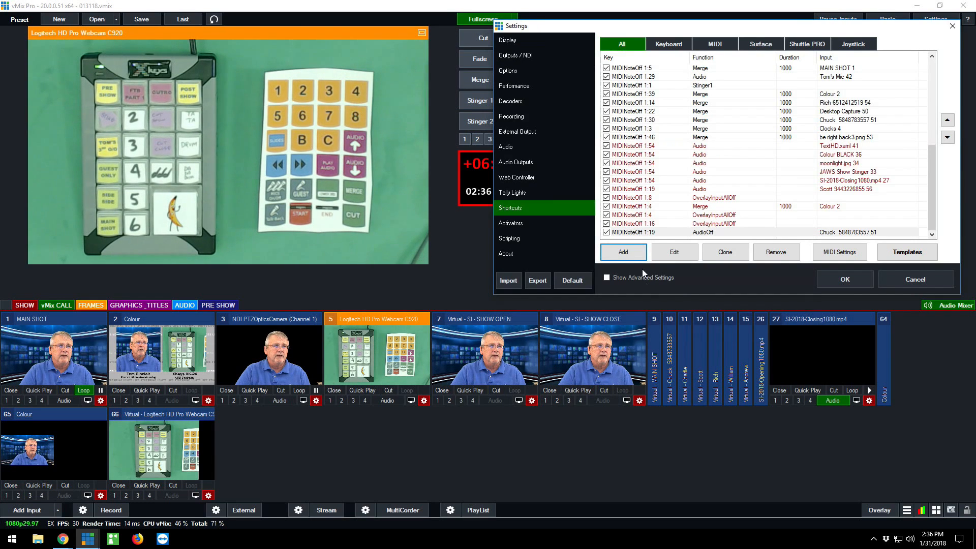
Clone the new AudioOff shortcut for guest call input 51
left_click(622, 252)
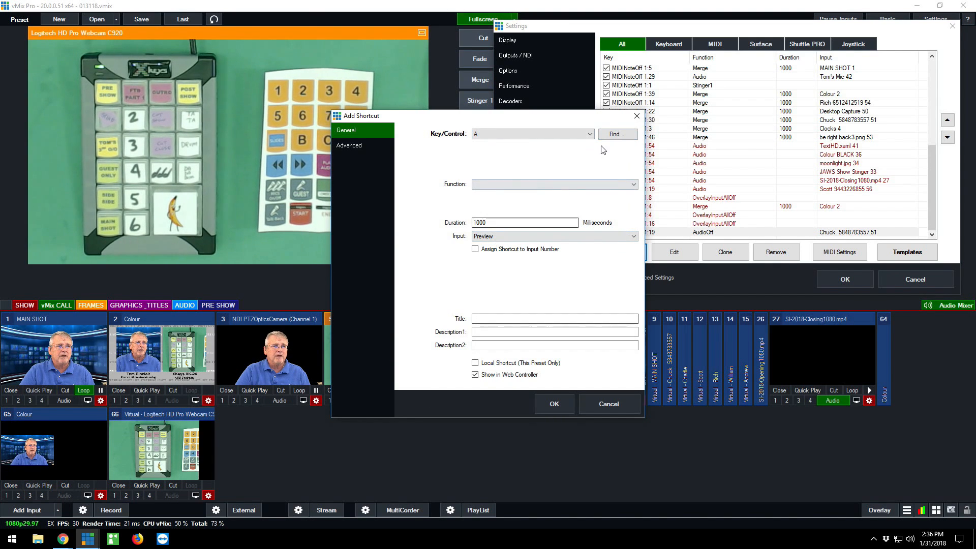
left_click(636, 116)
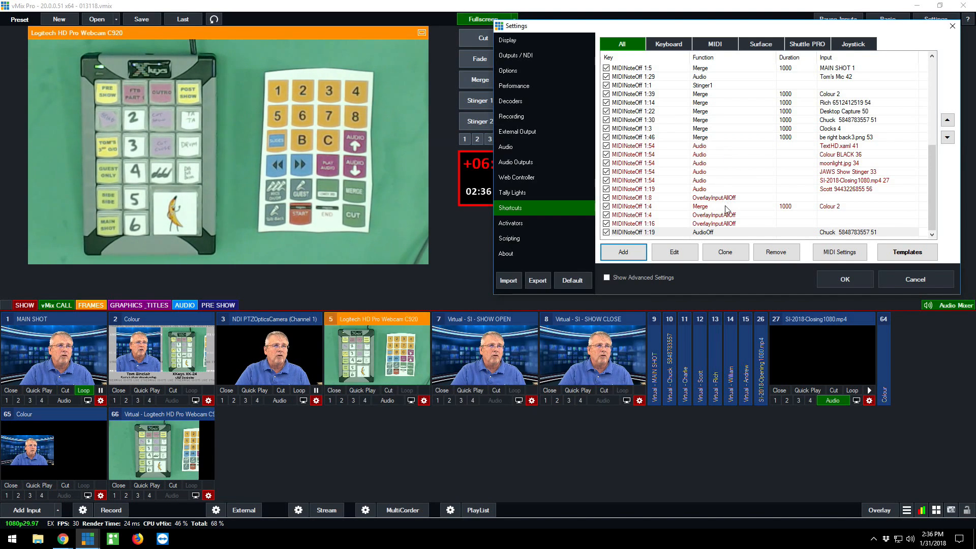
left_click(701, 232)
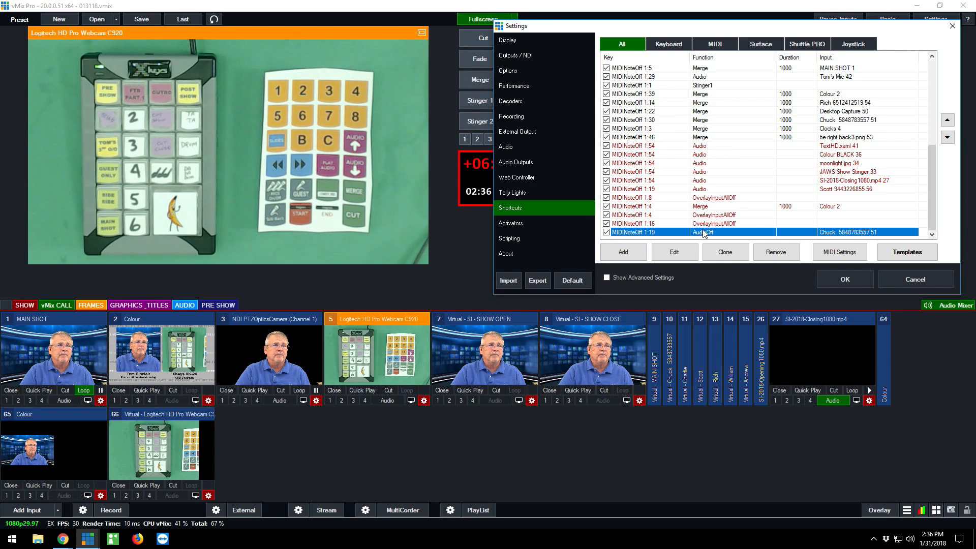
left_click(727, 254)
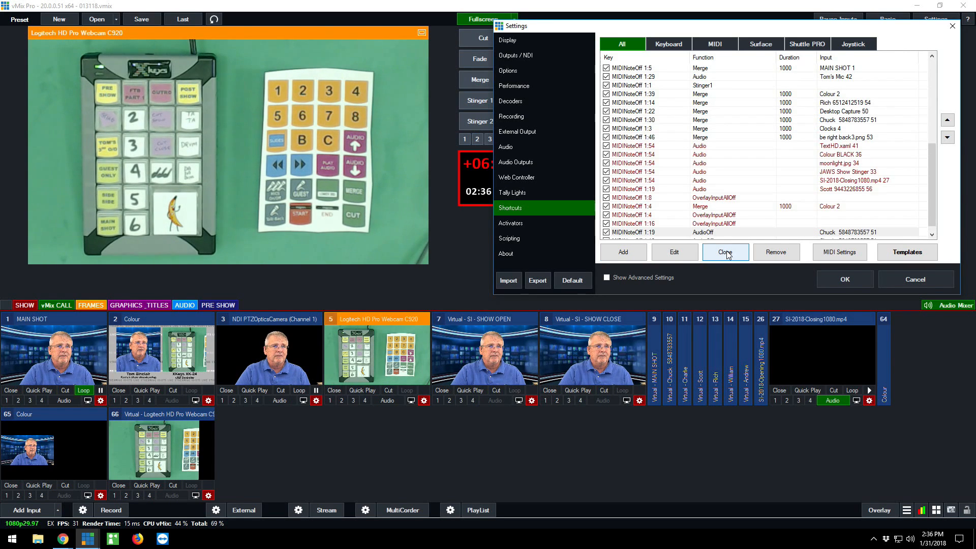
scroll(722, 213, "down", 1)
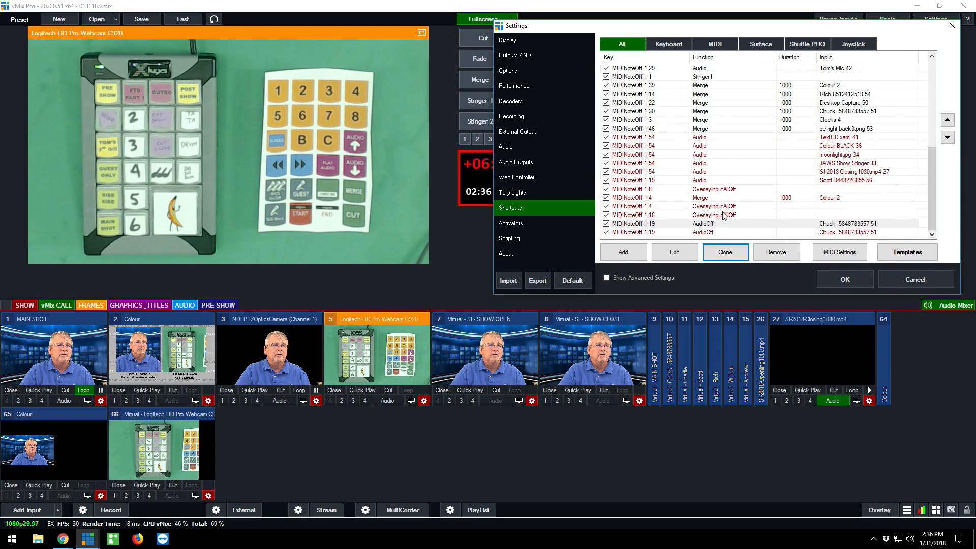
Change one of the two duplicate AudioOff shortcuts to target the guest call at input 54, then leave the settings without saving
left_click(639, 224)
double_click(639, 225)
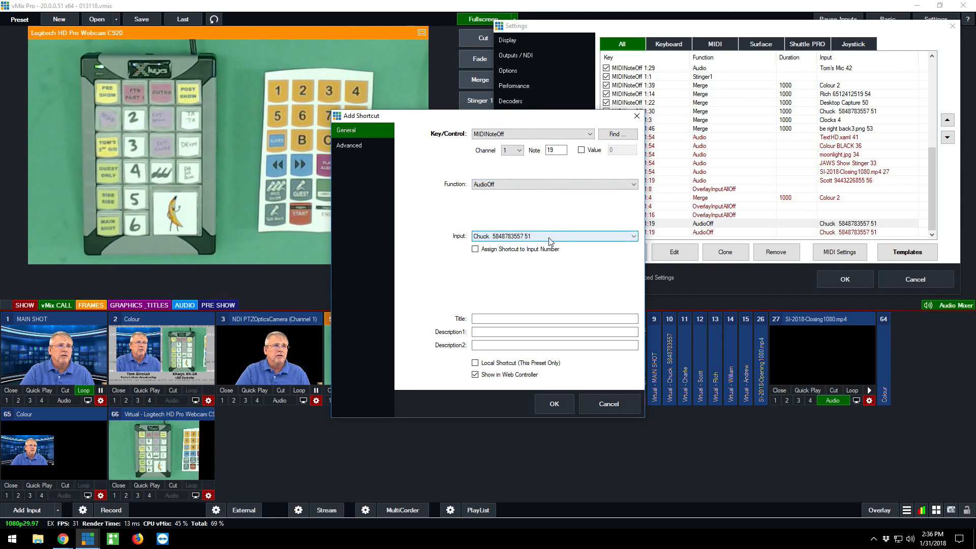
left_click_drag(549, 117, 696, 35)
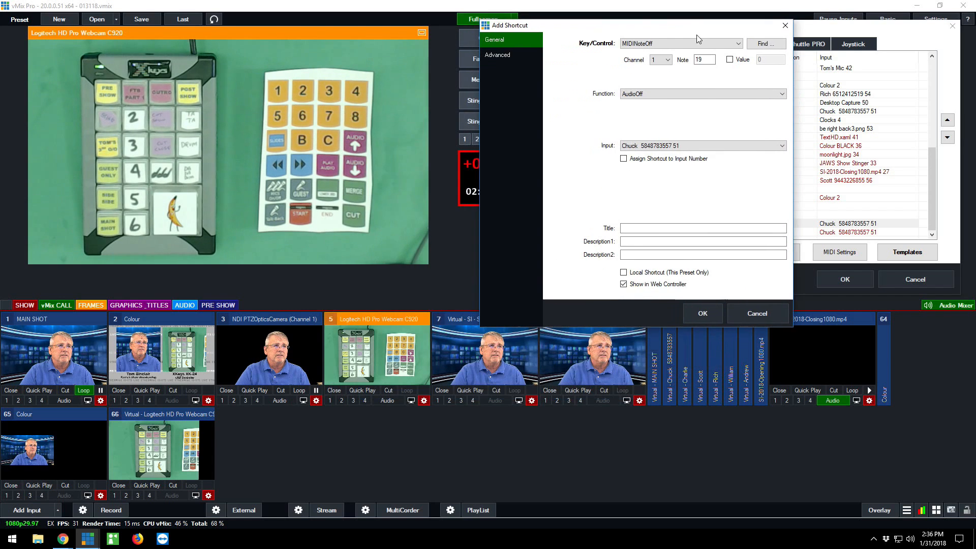
left_click(720, 145)
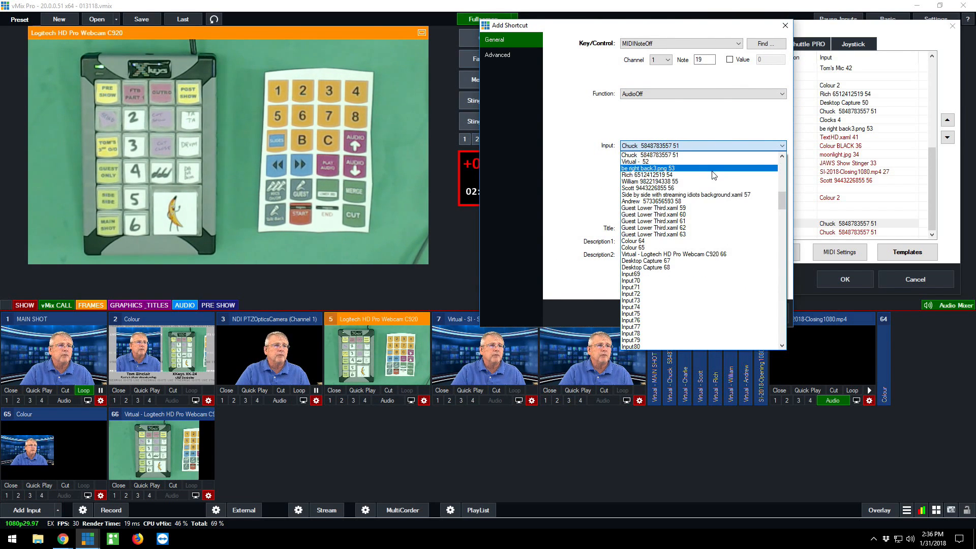
left_click(713, 182)
left_click(701, 147)
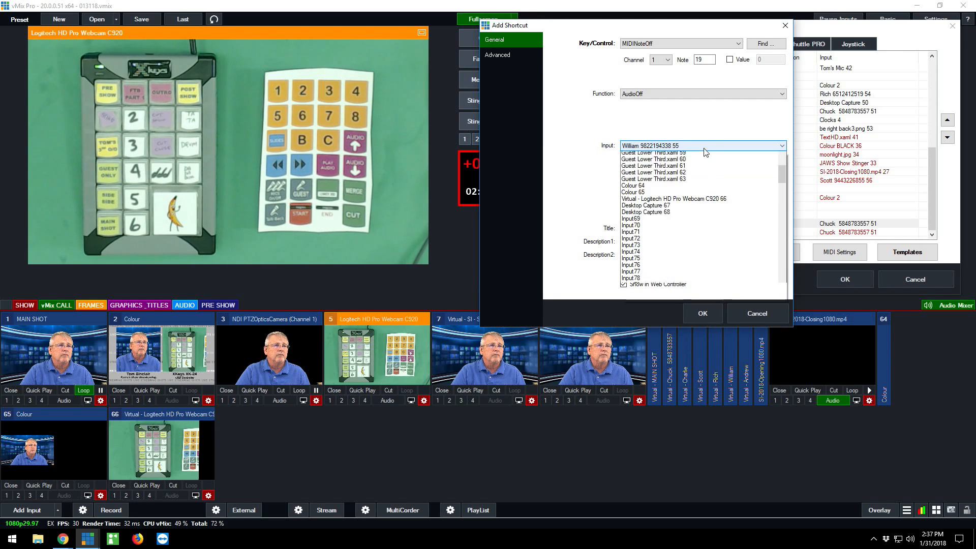
scroll(698, 164, "up", 1)
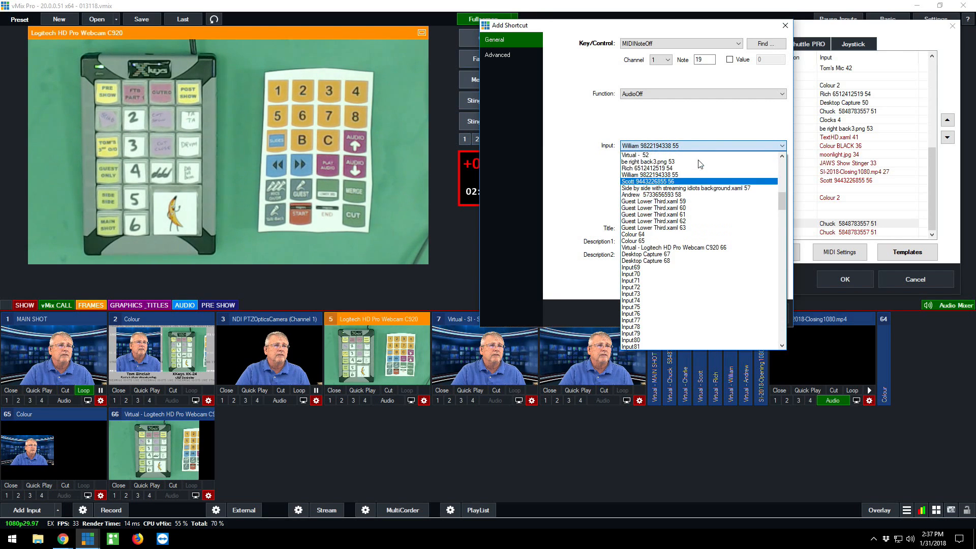
left_click(697, 168)
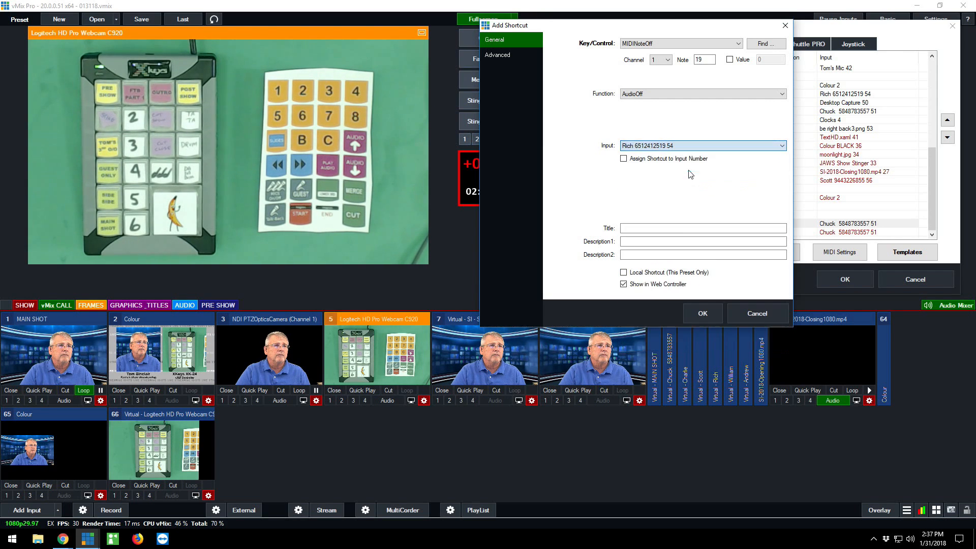
left_click(706, 311)
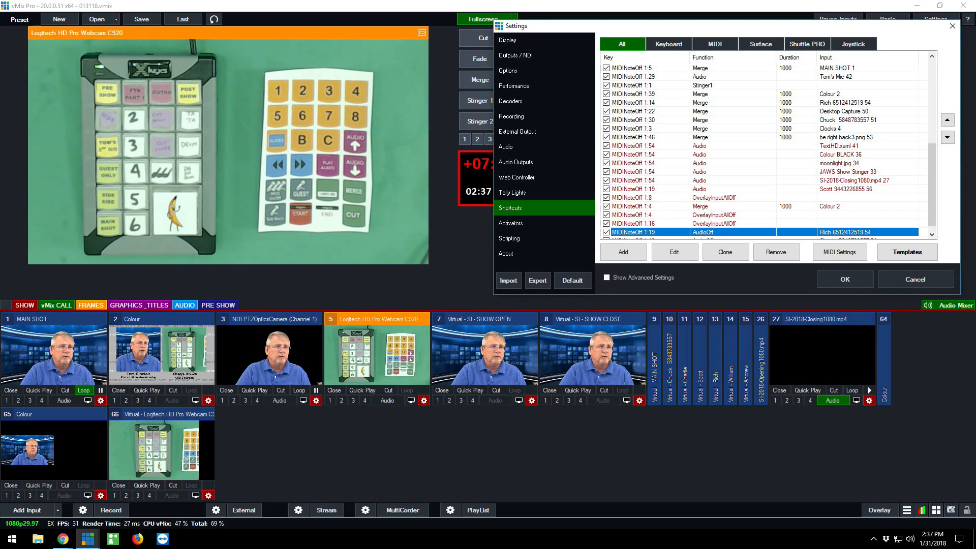
left_click(914, 279)
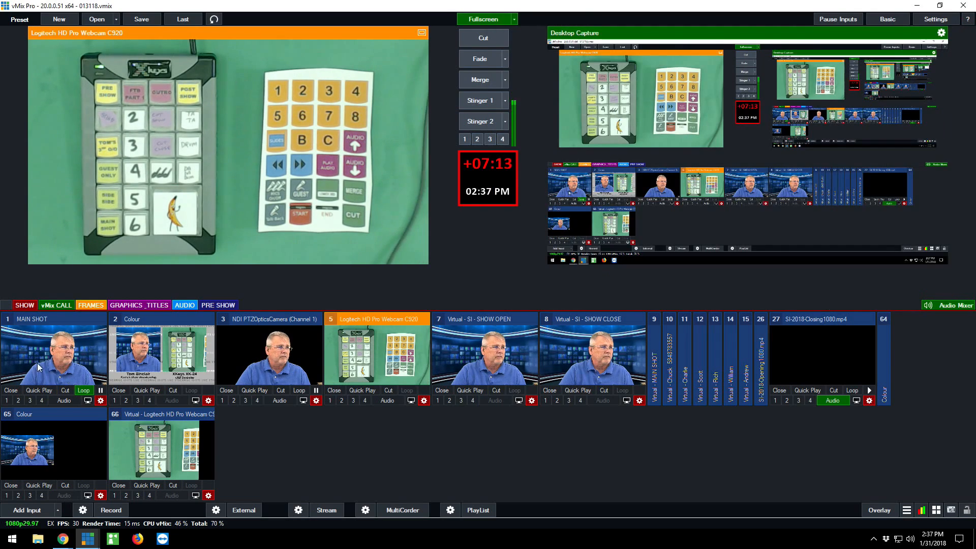
Enable Sharpen on the Desktop Capture at input 68 and return to the SHOW category of inputs
left_click(5, 306)
scroll(457, 333, "down", 6)
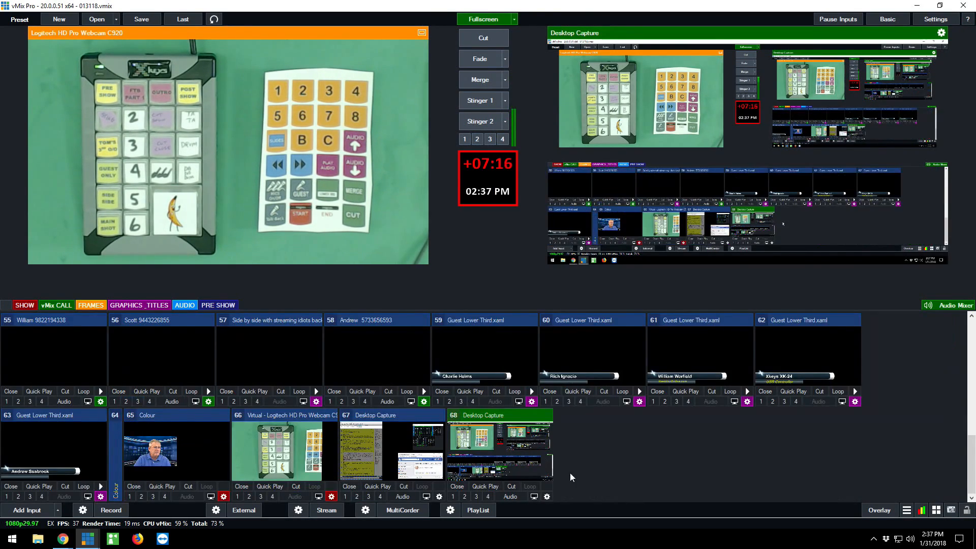
left_click(547, 497)
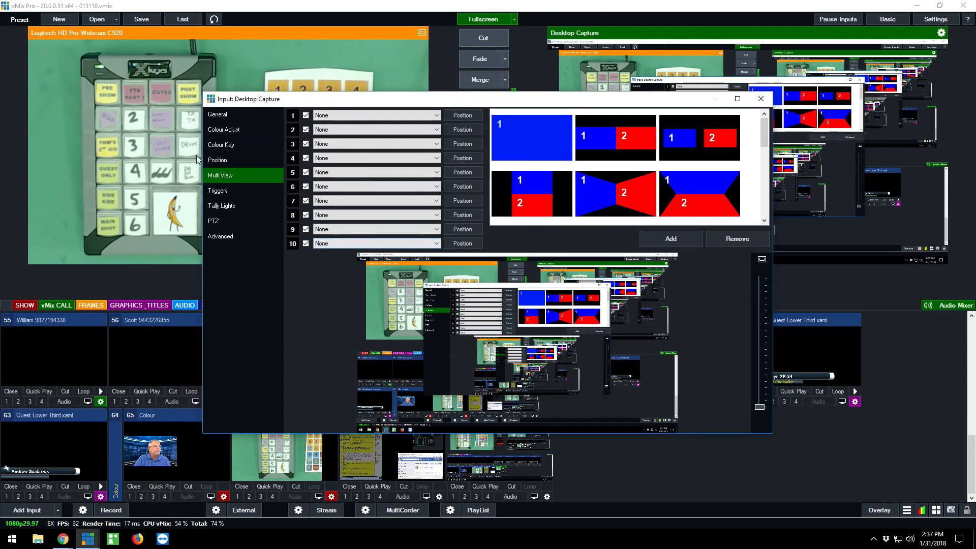
left_click(216, 116)
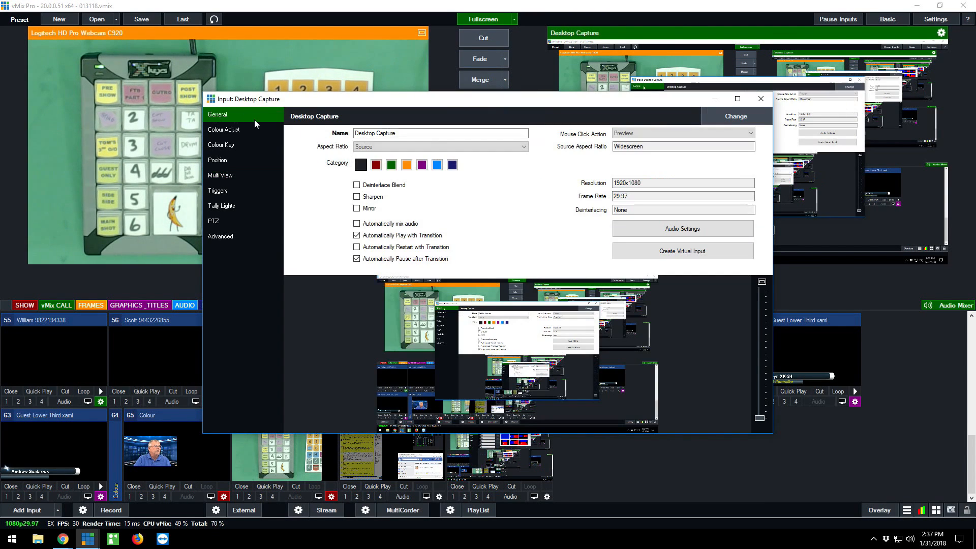
left_click(357, 197)
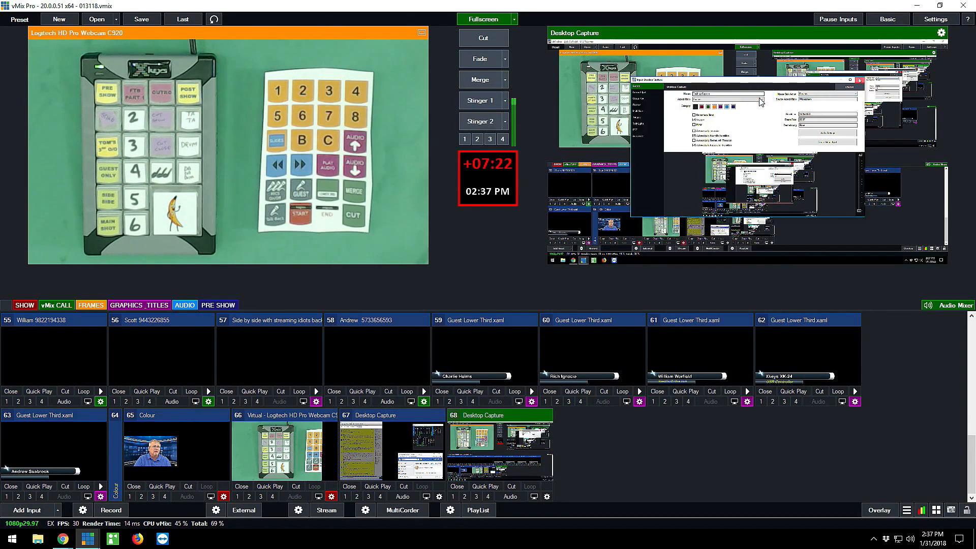
left_click(760, 100)
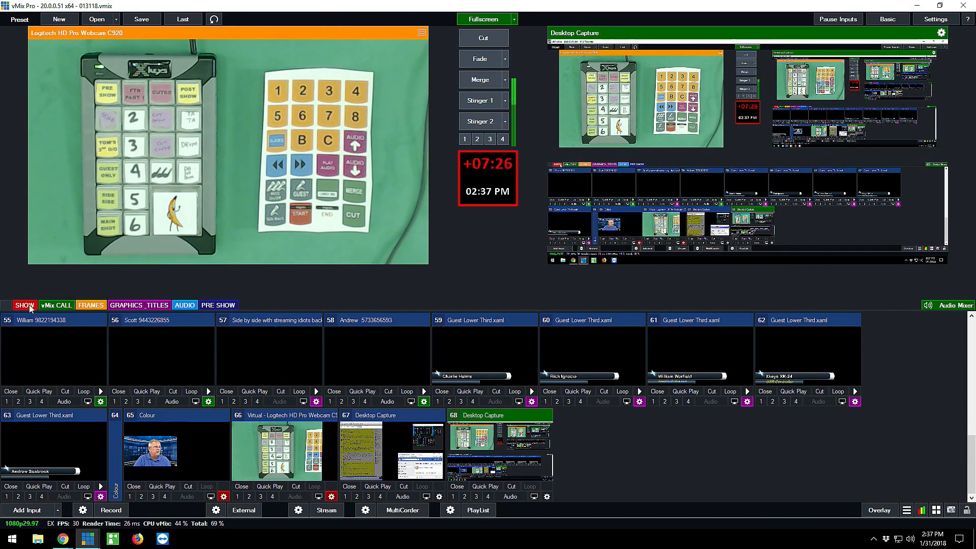
scroll(195, 382, "up", 10)
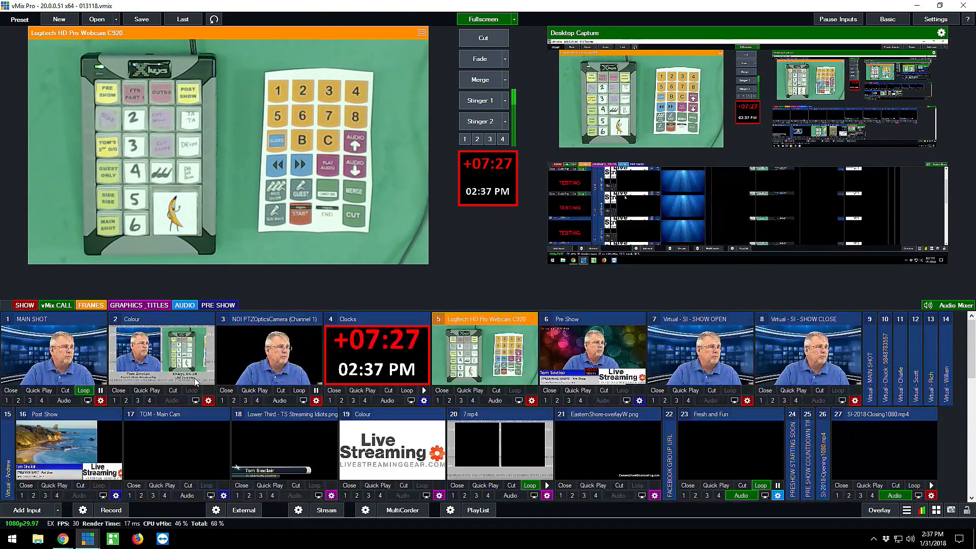
left_click(25, 306)
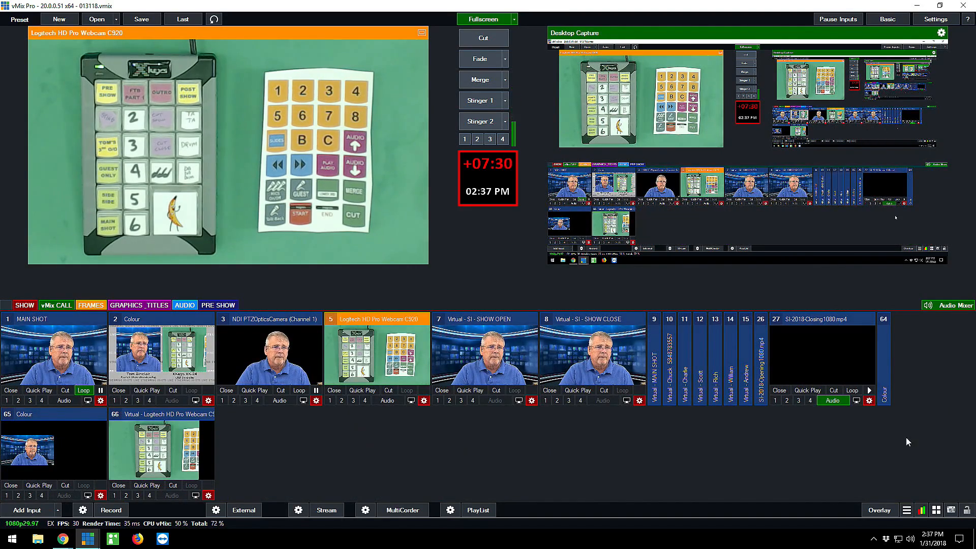
Open the shortcuts for editing, clone the AudioOff shortcut for guest call input 54, and retarget the clone to input 55
left_click(935, 510)
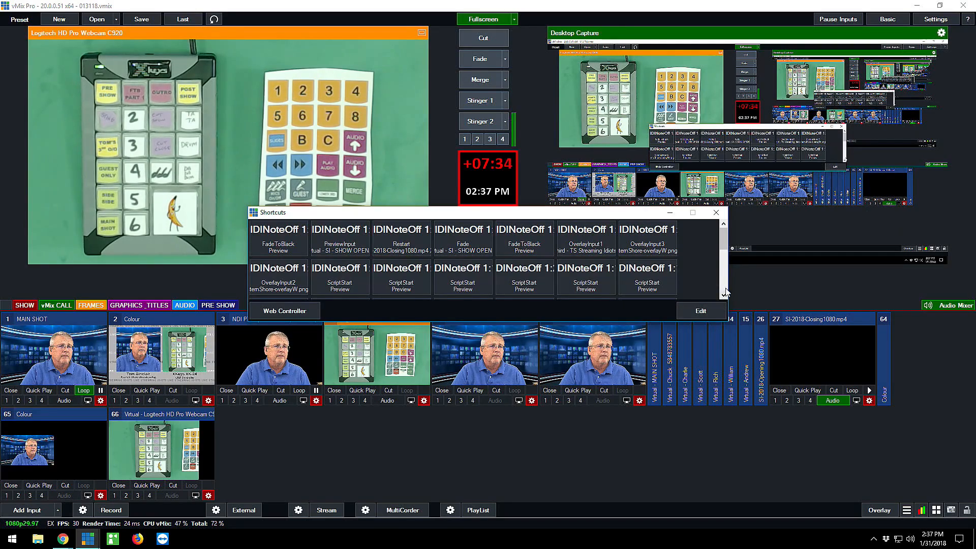
scroll(719, 292, "down", 3)
left_click(700, 311)
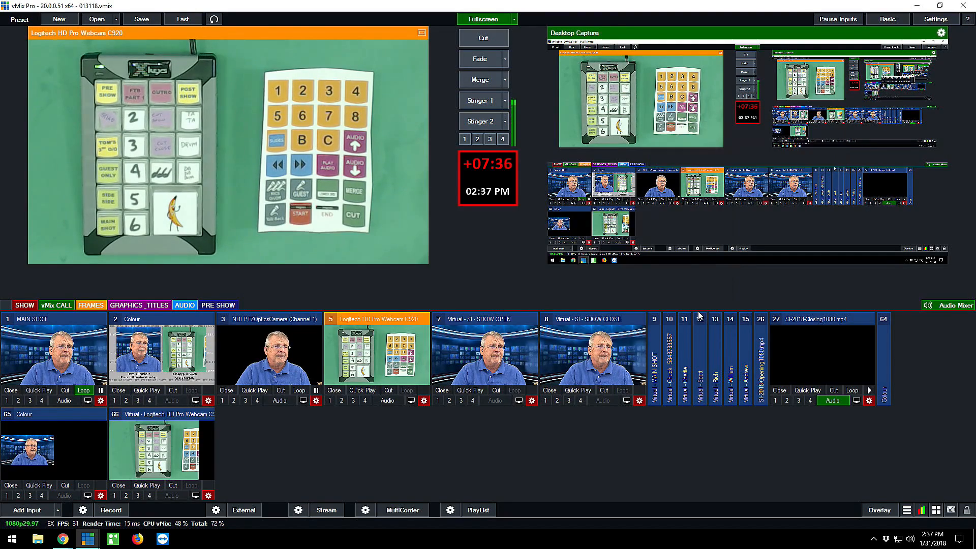
scroll(548, 286, "down", 6)
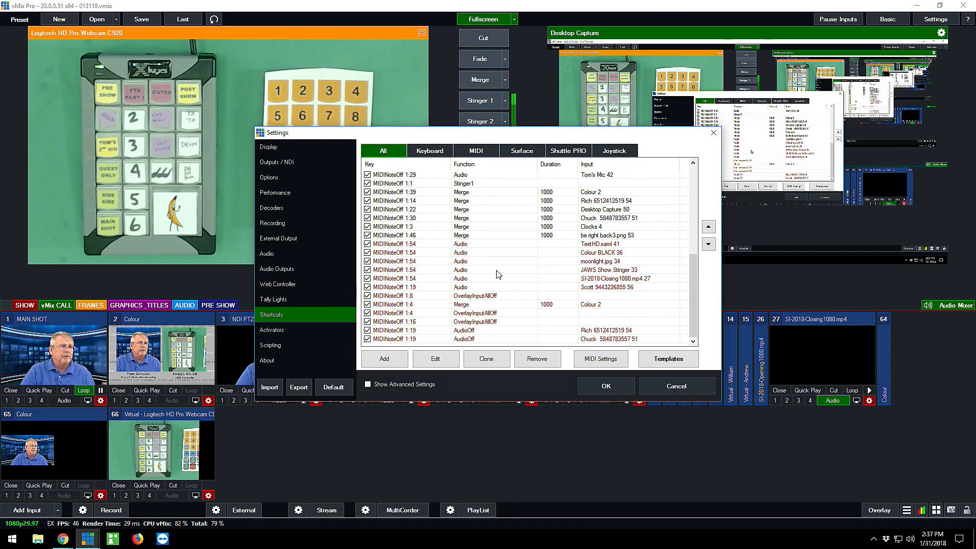
left_click(465, 332)
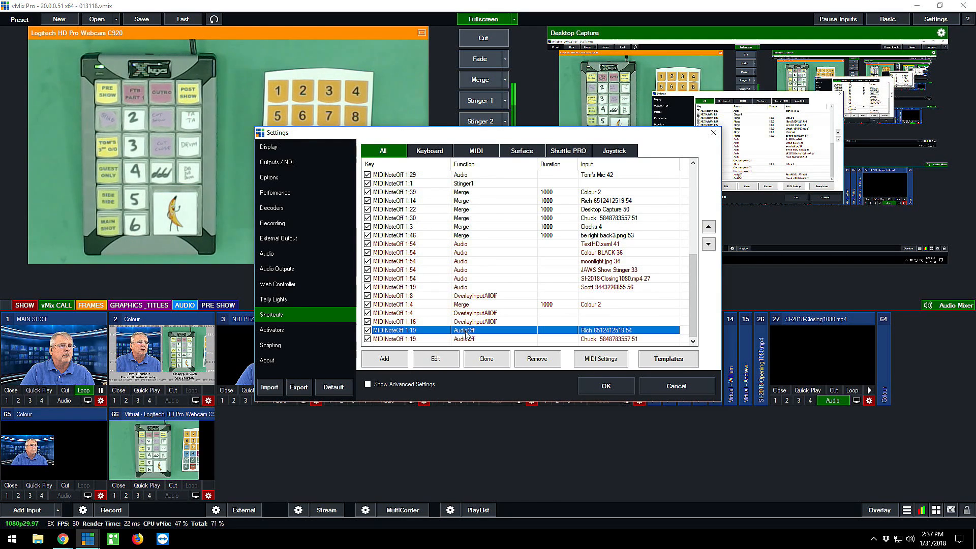
left_click(486, 359)
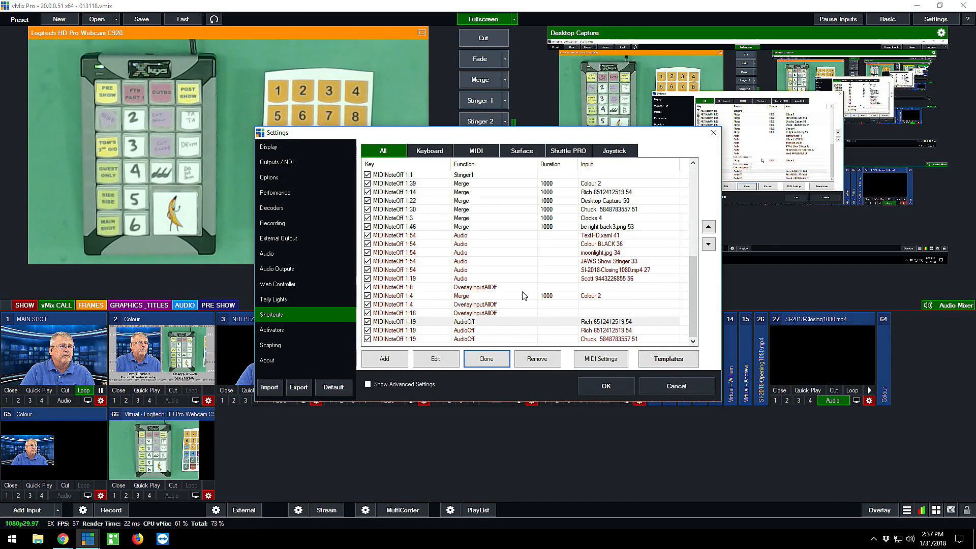
double_click(463, 322)
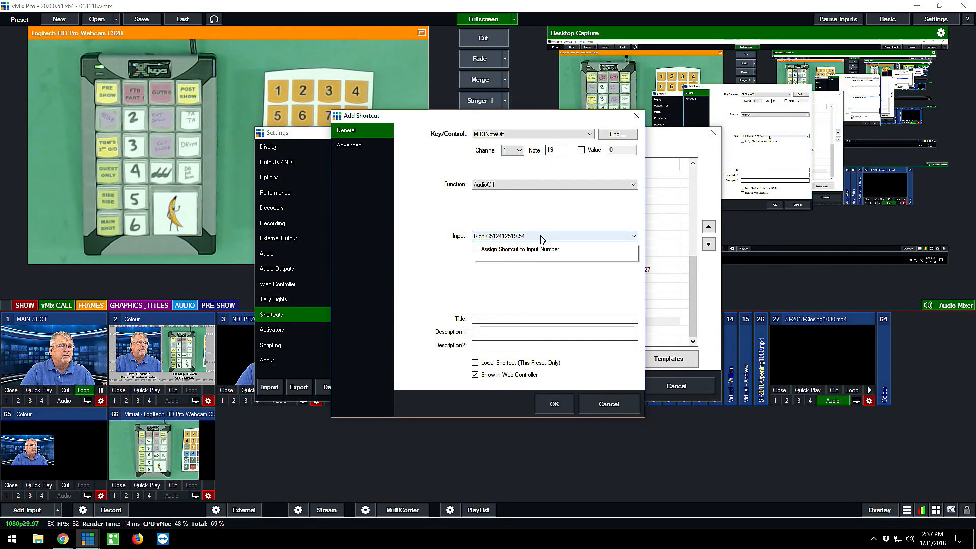
left_click(541, 235)
left_click(535, 252)
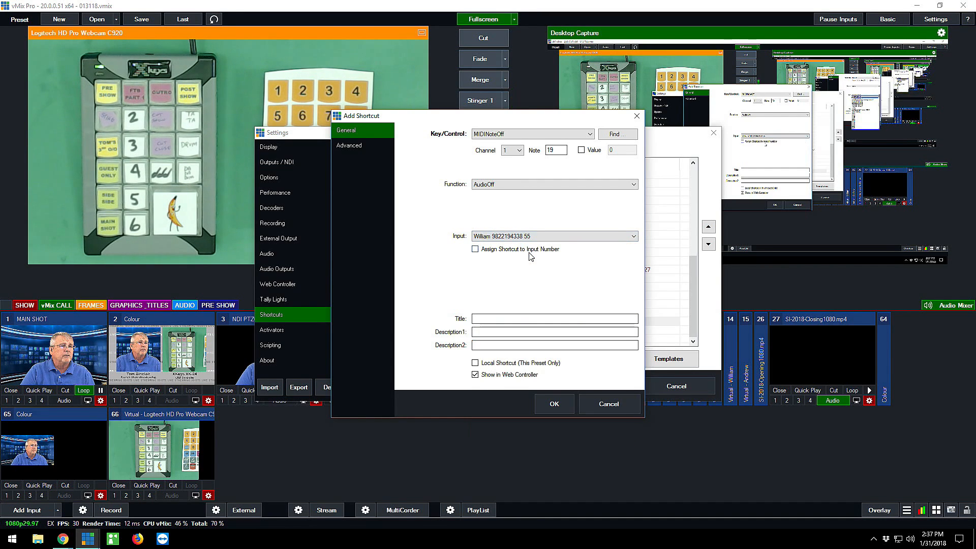
left_click(553, 404)
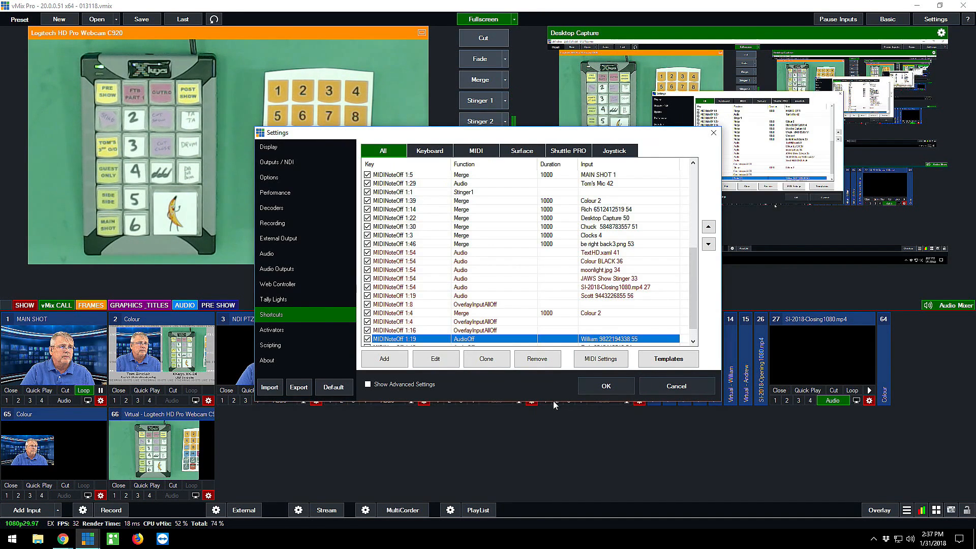
Clone the AudioOff shortcut for guest call input 55 and change the copy's target to the guest call at input 56
left_click(486, 358)
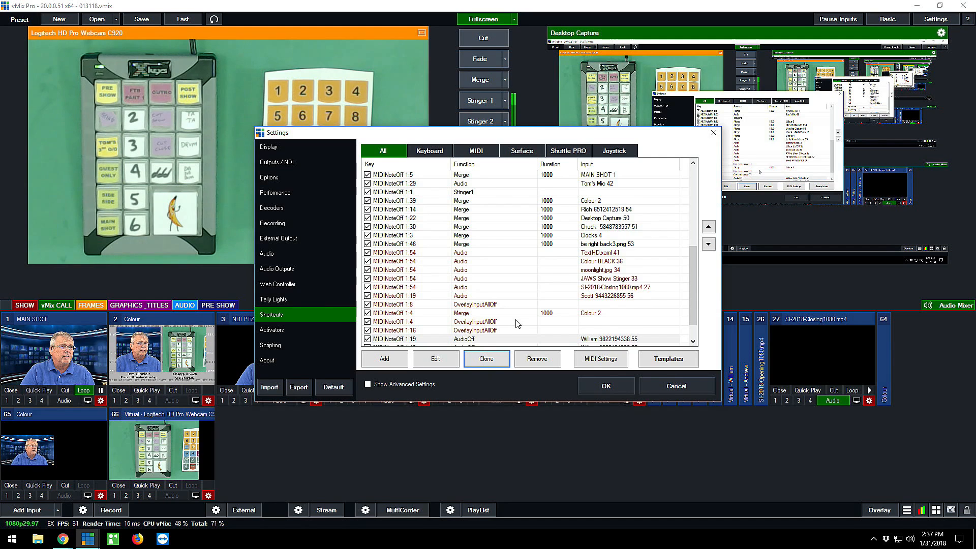
scroll(508, 322, "down", 1)
double_click(467, 314)
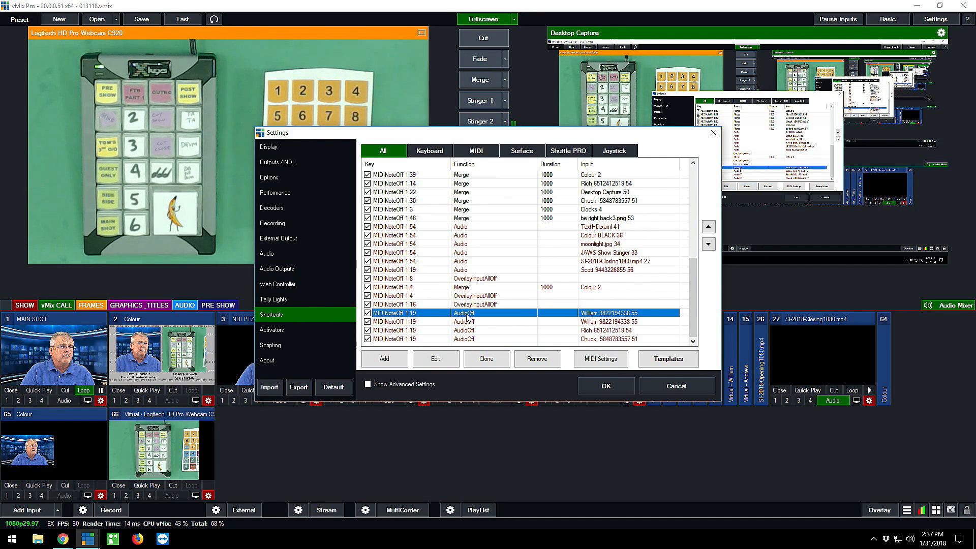
left_click(527, 237)
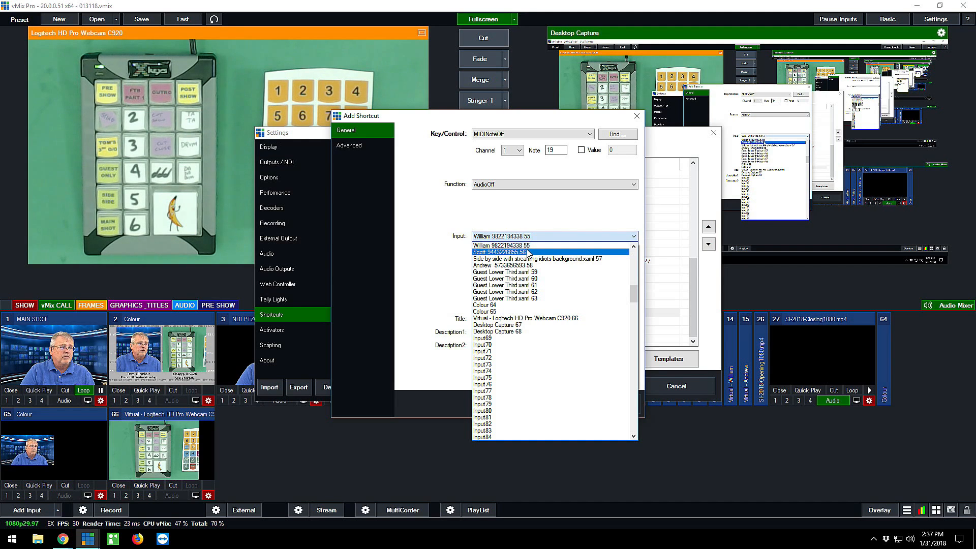
left_click(529, 253)
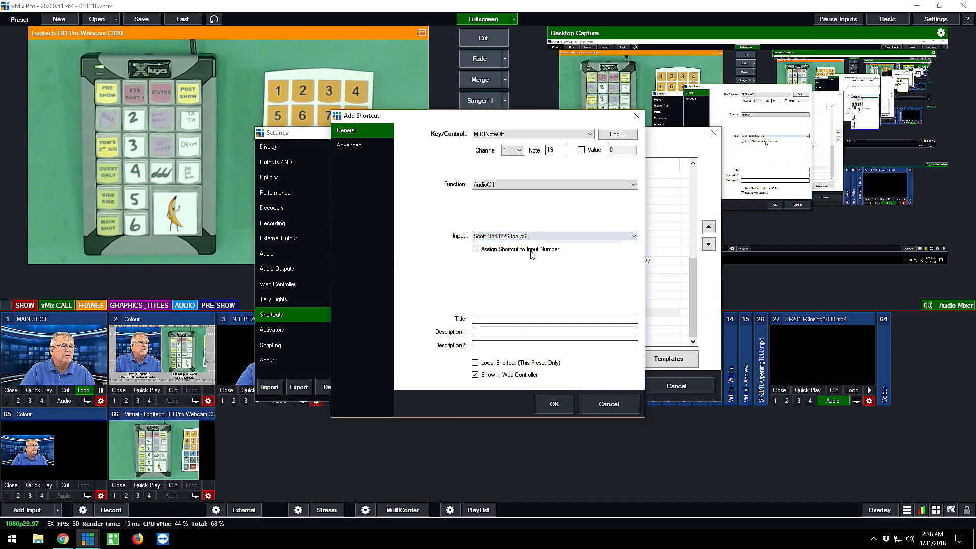
left_click(556, 402)
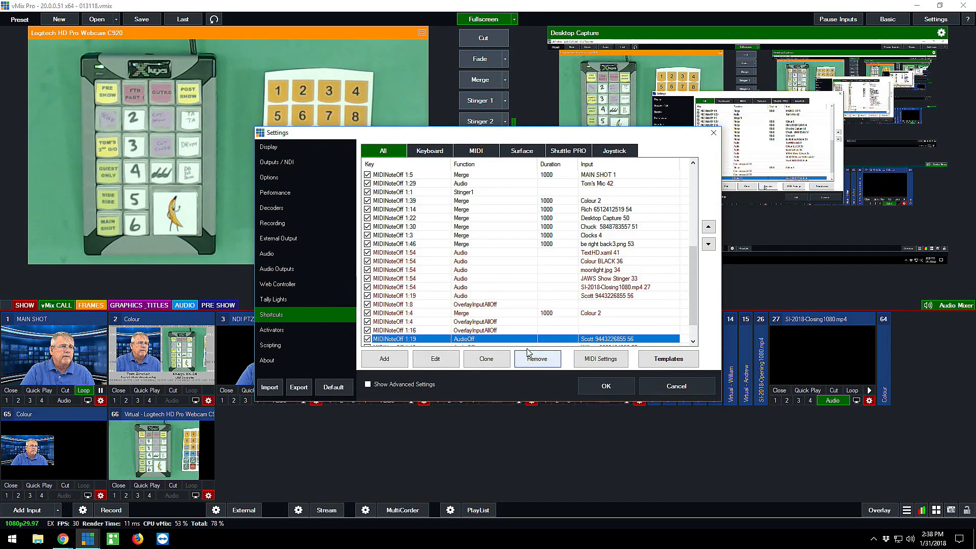
Clone the AudioOff shortcut for guest call input 51, retarget the copy to the guest call at input 58, and save the settings
scroll(491, 346, "down", 1)
left_click(474, 338)
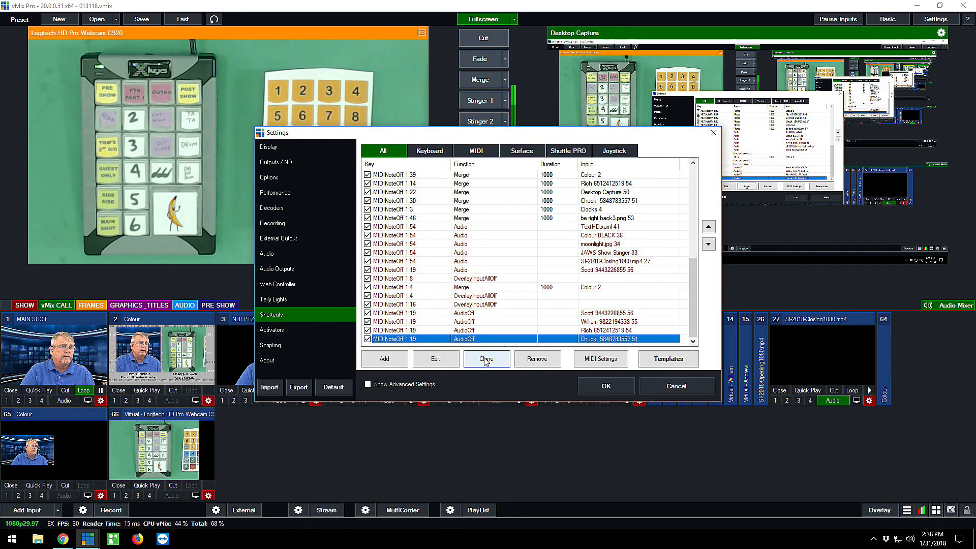
left_click(486, 358)
double_click(460, 330)
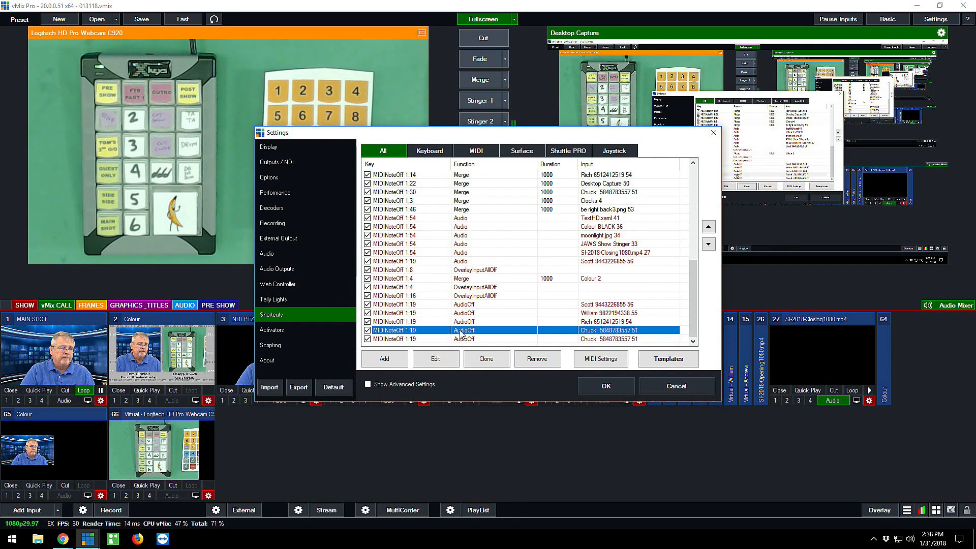
left_click(525, 238)
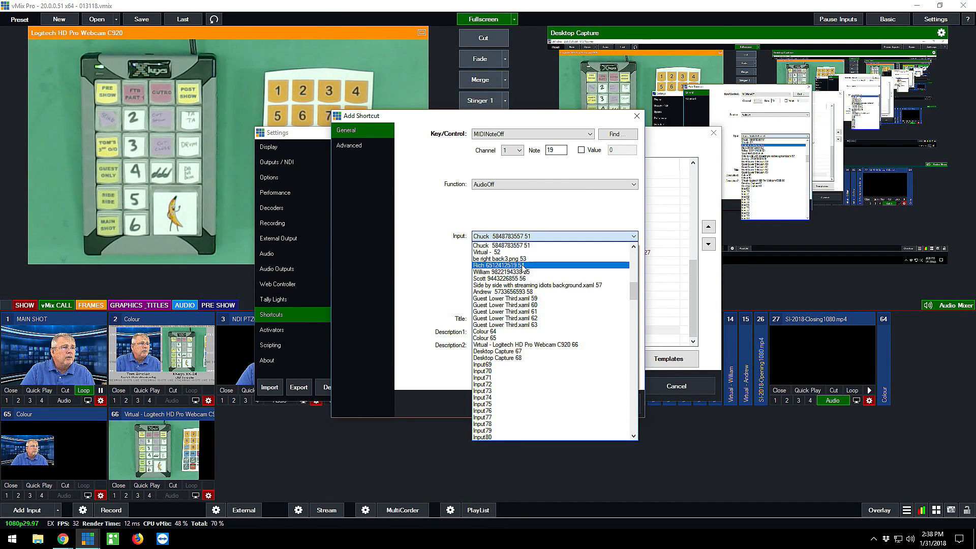
left_click(545, 292)
left_click(555, 404)
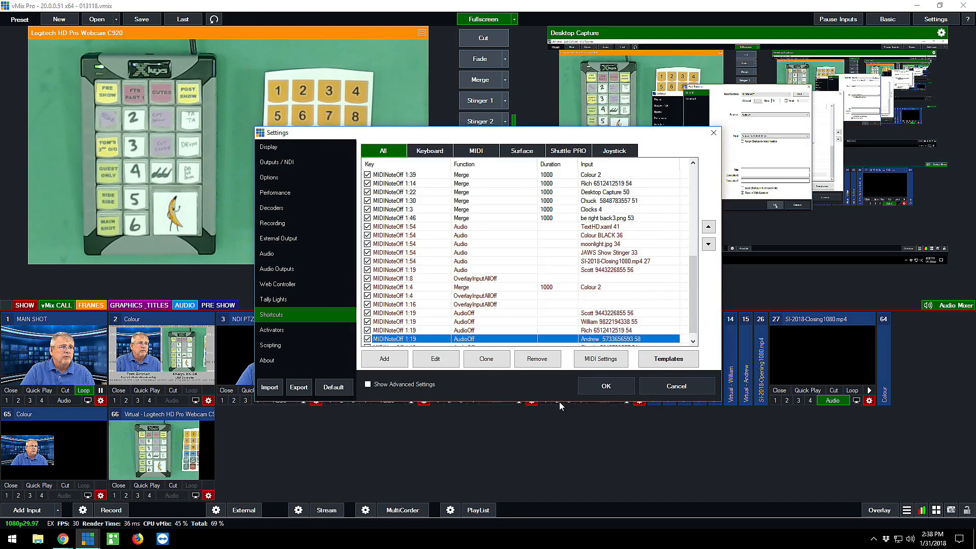
scroll(696, 326, "down", 2)
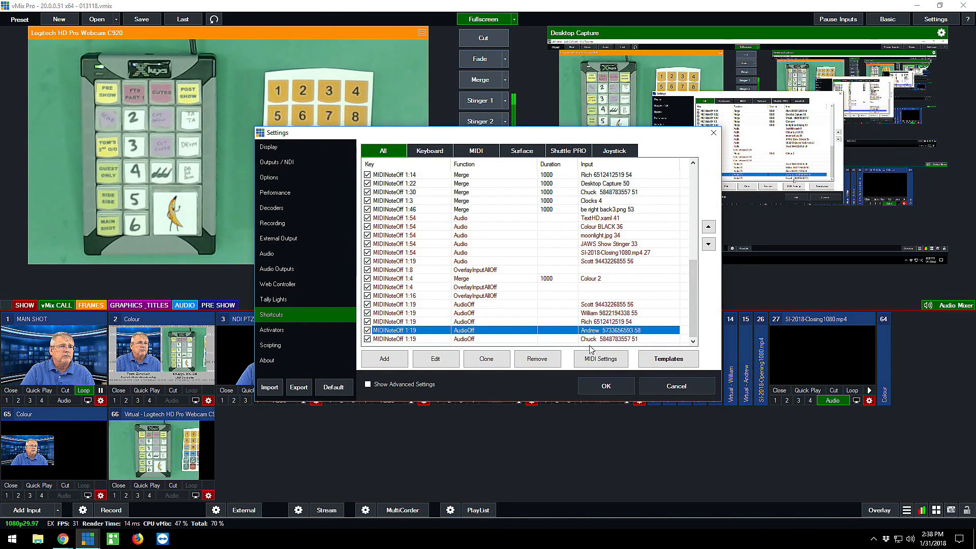
left_click(602, 386)
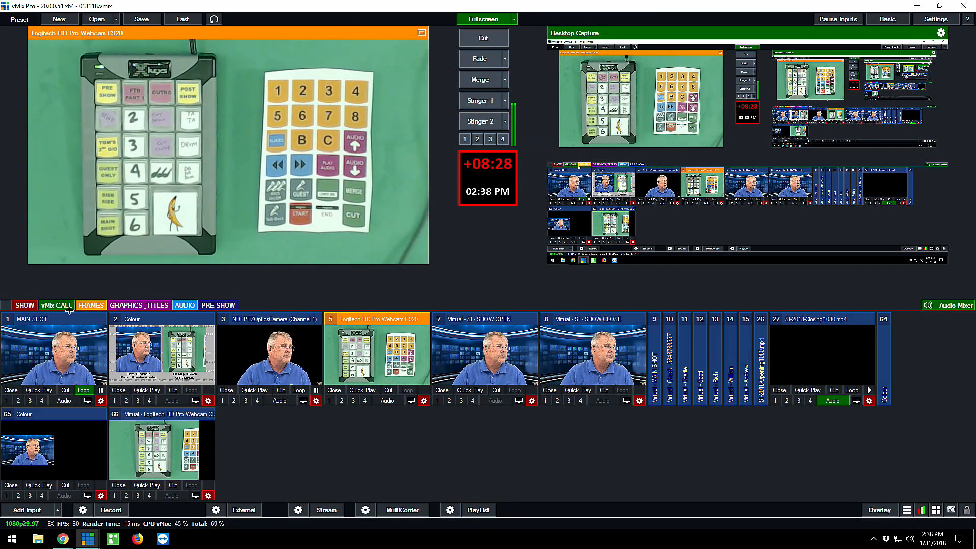
Turn on audio for the five vMix CALL guests, mute them all with the programmed X-keys button, and return to the SHOW category
left_click(56, 305)
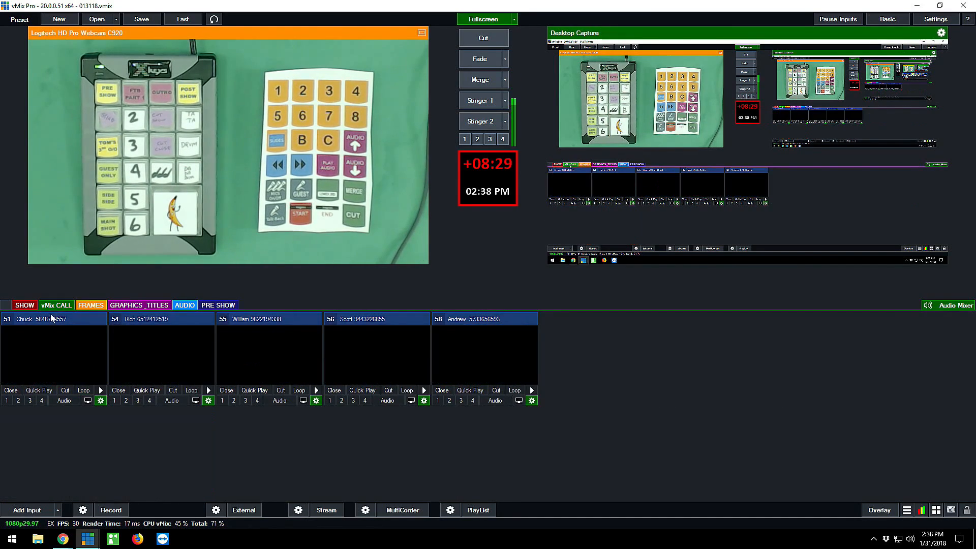
left_click(65, 400)
left_click(172, 401)
left_click(281, 400)
left_click(376, 400)
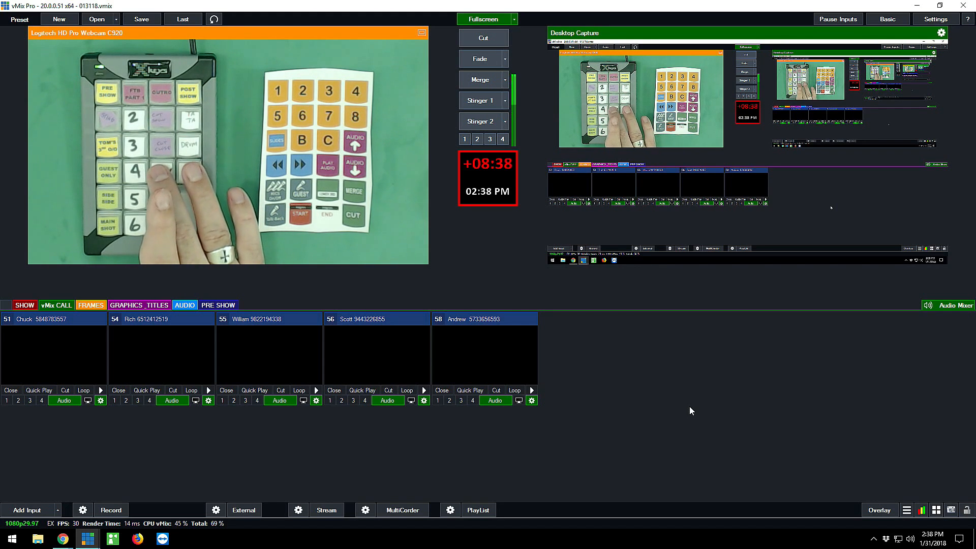
key("m")
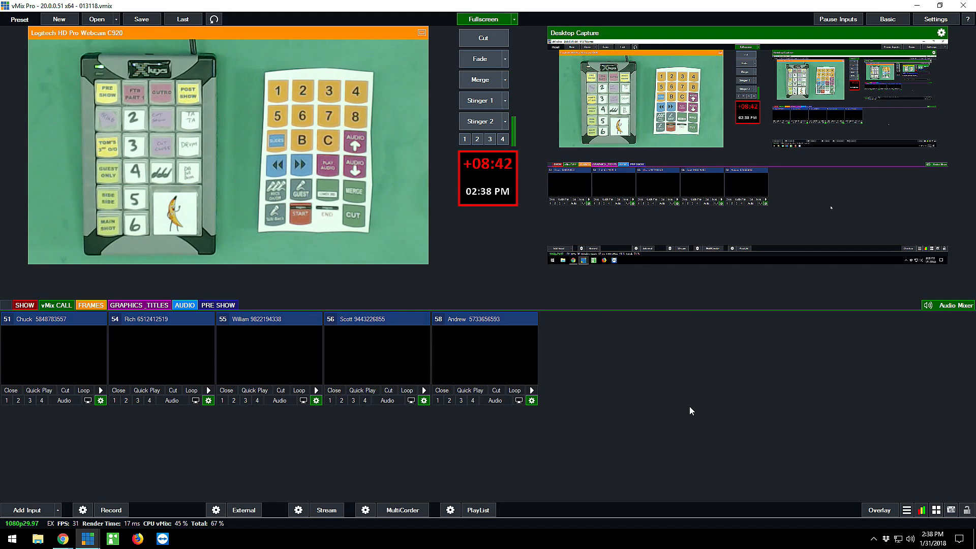
left_click(23, 305)
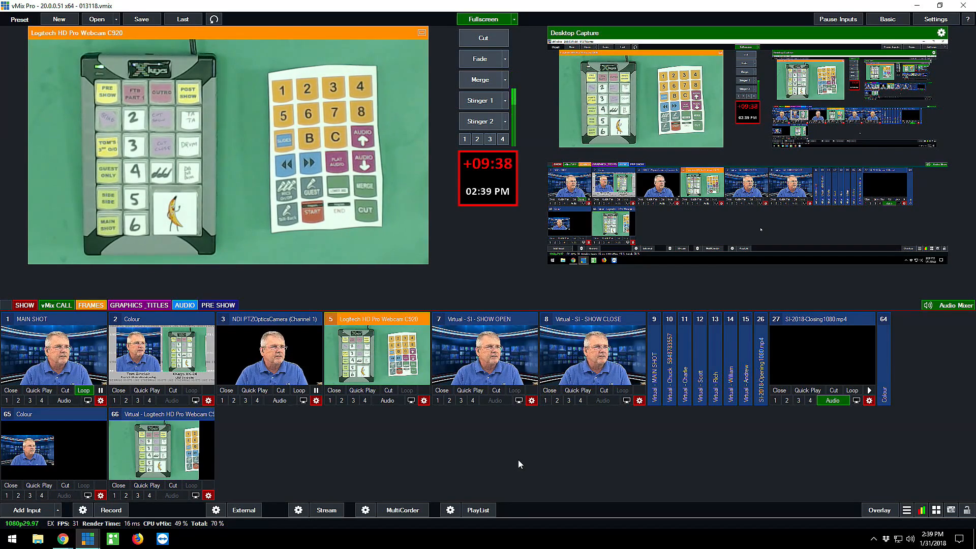
Open the shortcut list for editing from the Shortcuts window, cancel without changes, and reopen it through the main settings
left_click(936, 509)
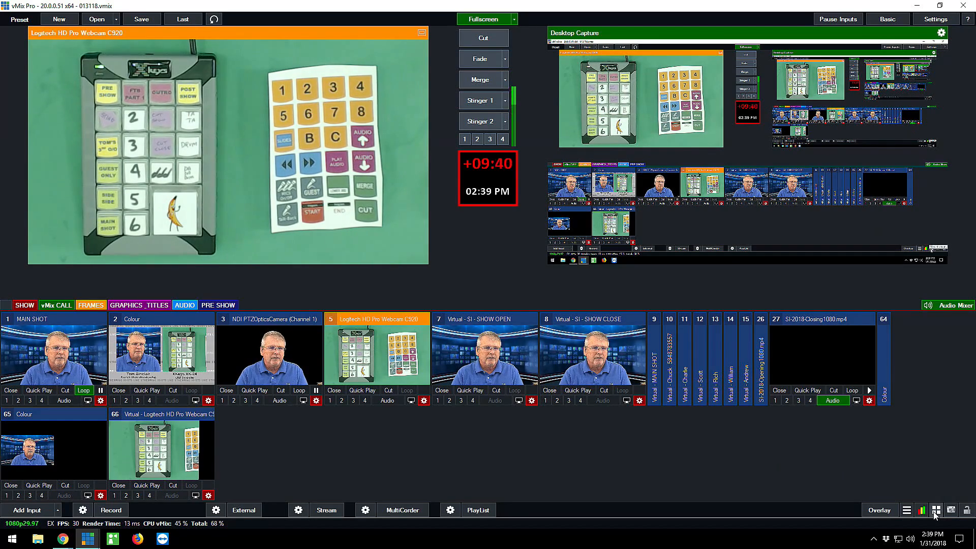
left_click(701, 312)
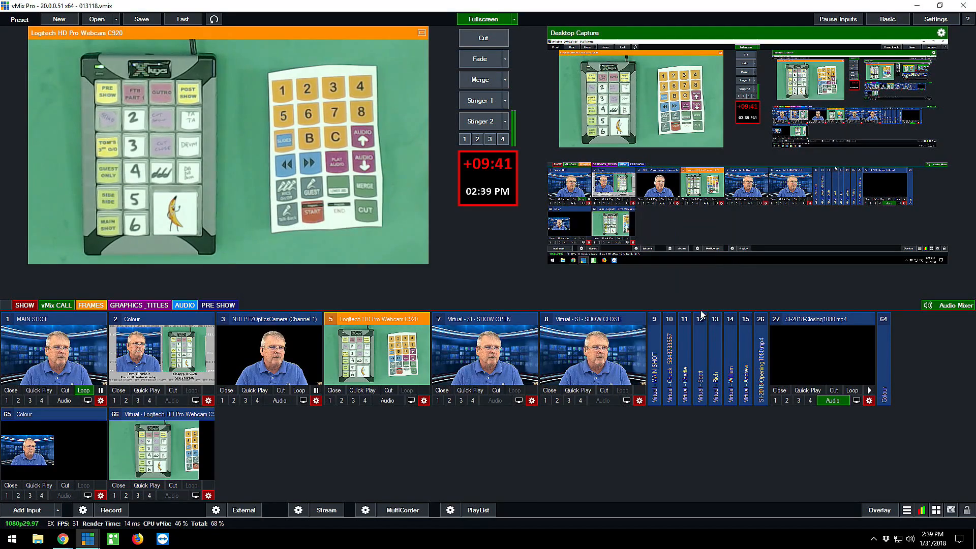
left_click(682, 385)
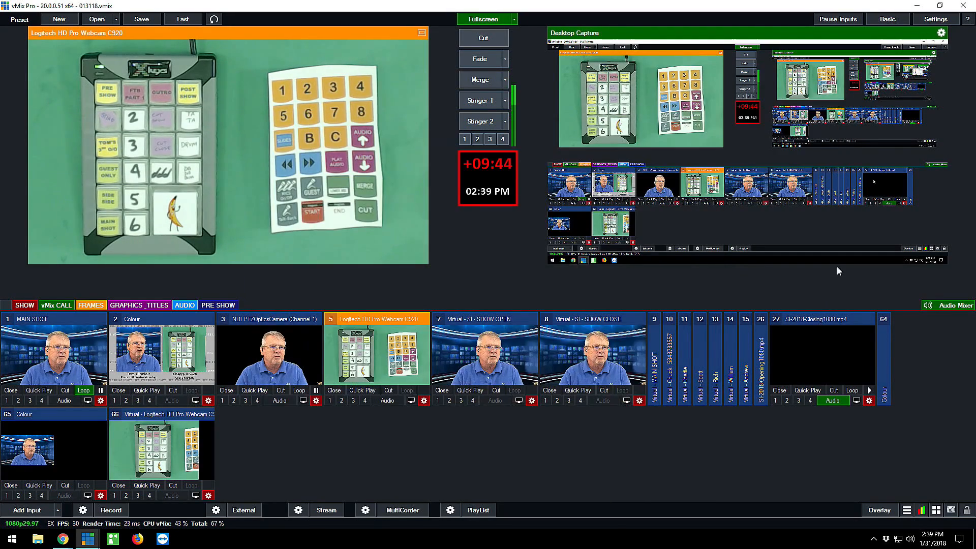
left_click(931, 20)
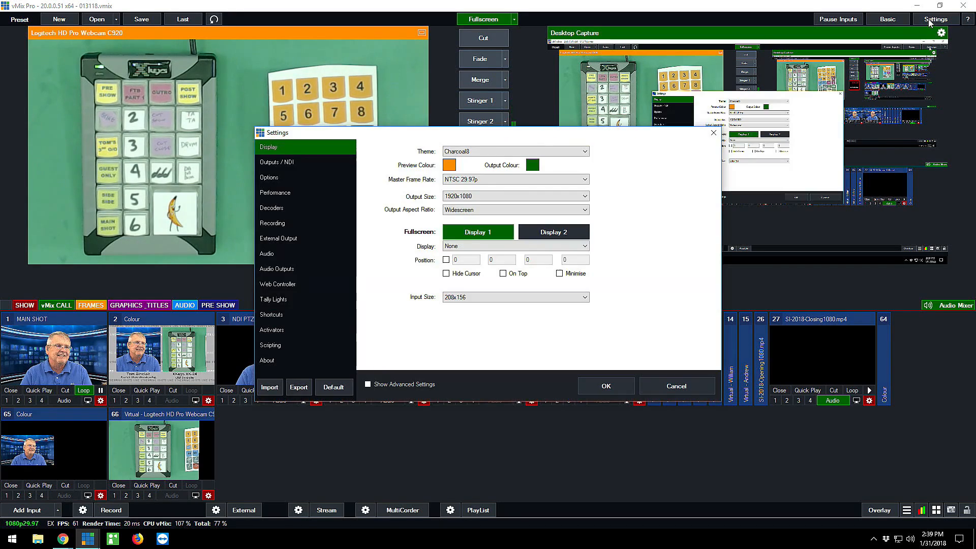
left_click(273, 314)
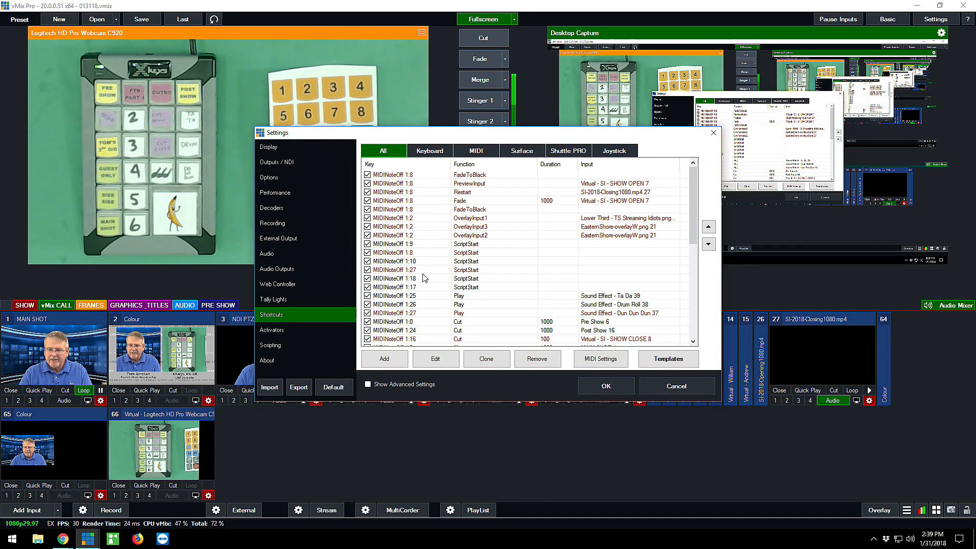
Move the Settings window clear of the camera preview and detect an X-keys button's MIDI note through a new shortcut, cancelling without adding it
scroll(447, 273, "down", 10)
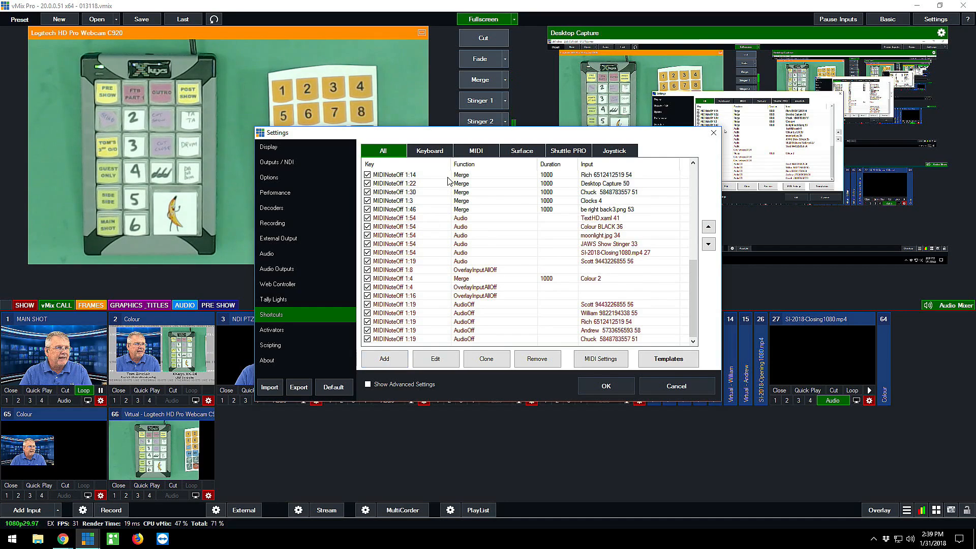
left_click_drag(464, 133, 681, 32)
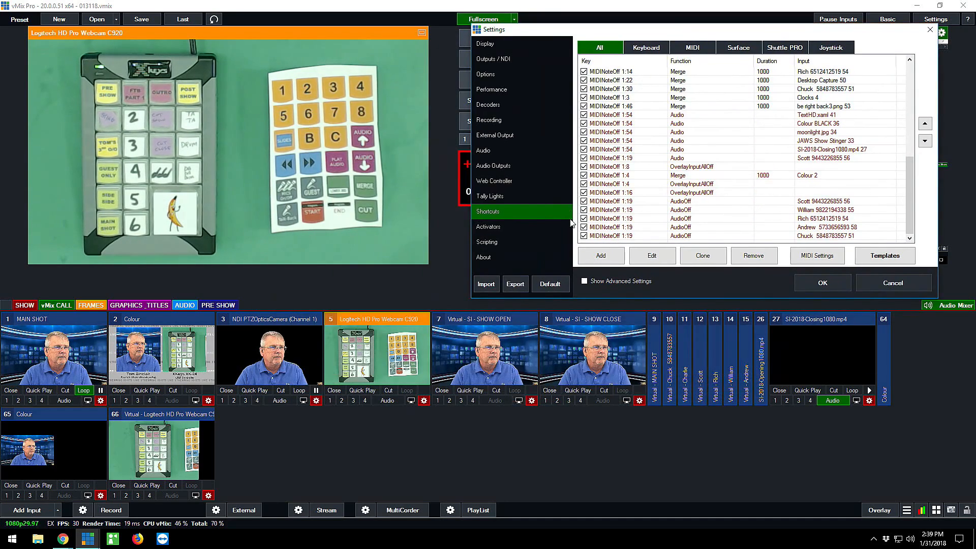
left_click(600, 255)
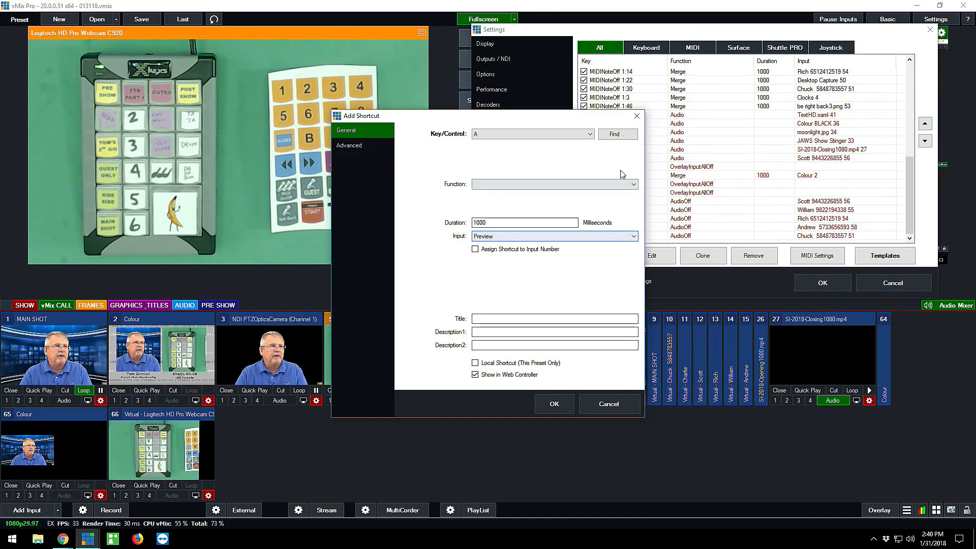
left_click(615, 135)
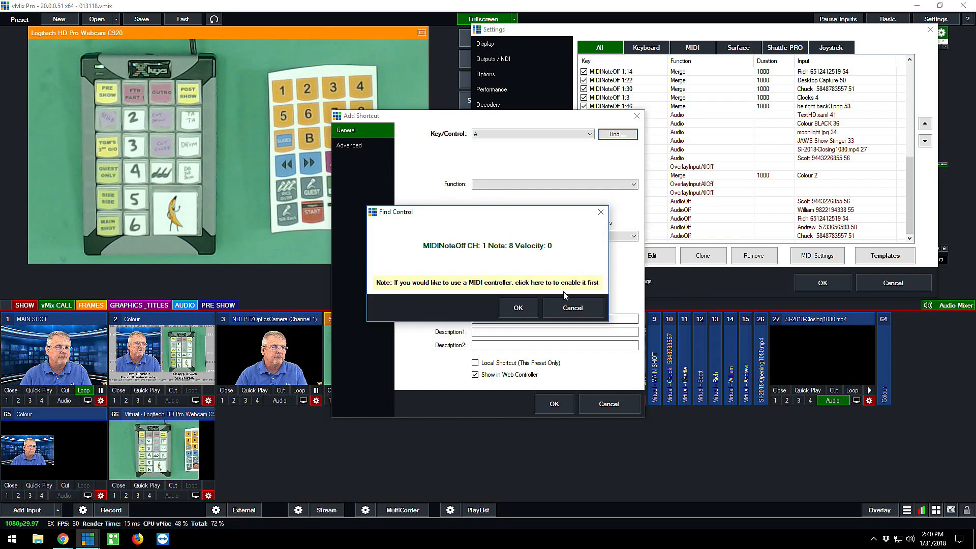
left_click(569, 311)
left_click(615, 405)
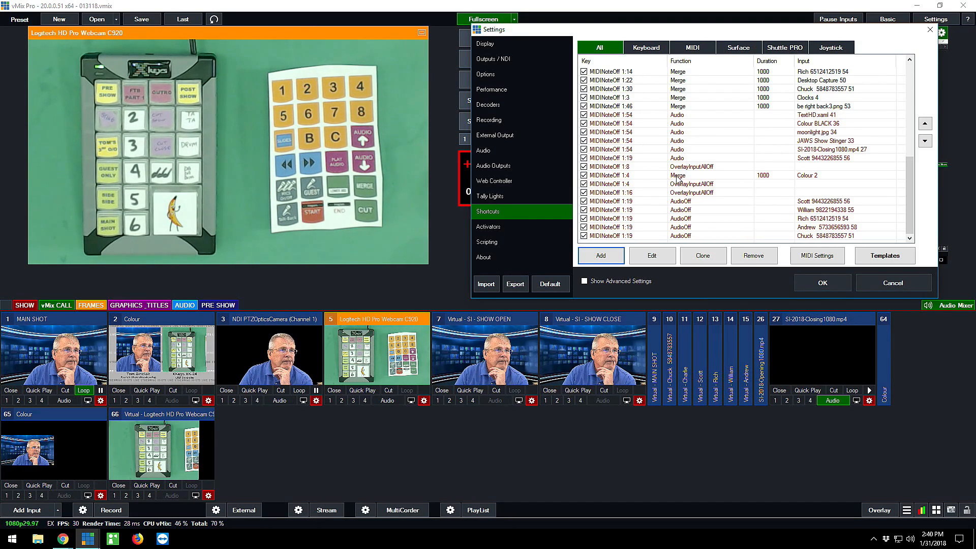
Review the MIDI shortcut list, including the Restart entry for SI-2018-Closing1080.mp4, and close the settings without saving
left_click_drag(908, 189, 936, 91)
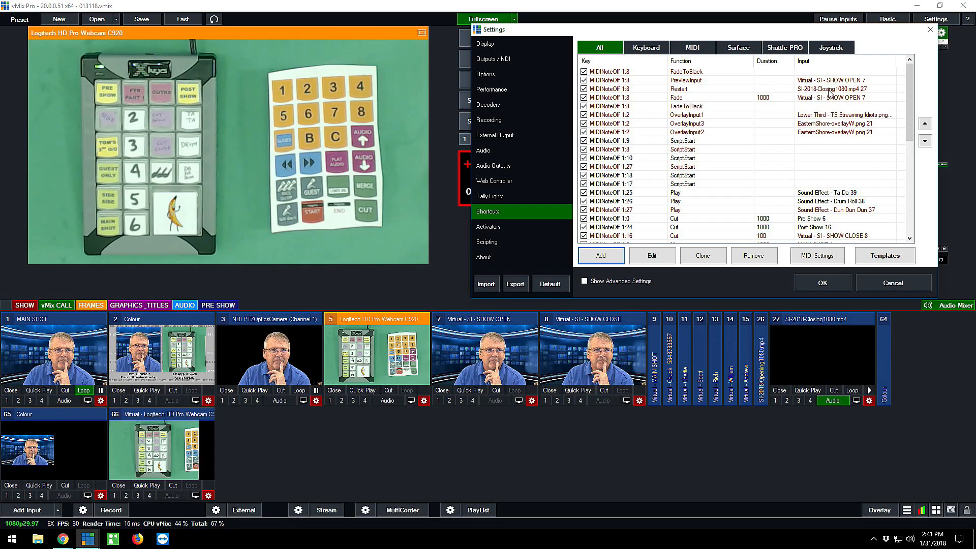
left_click(615, 91)
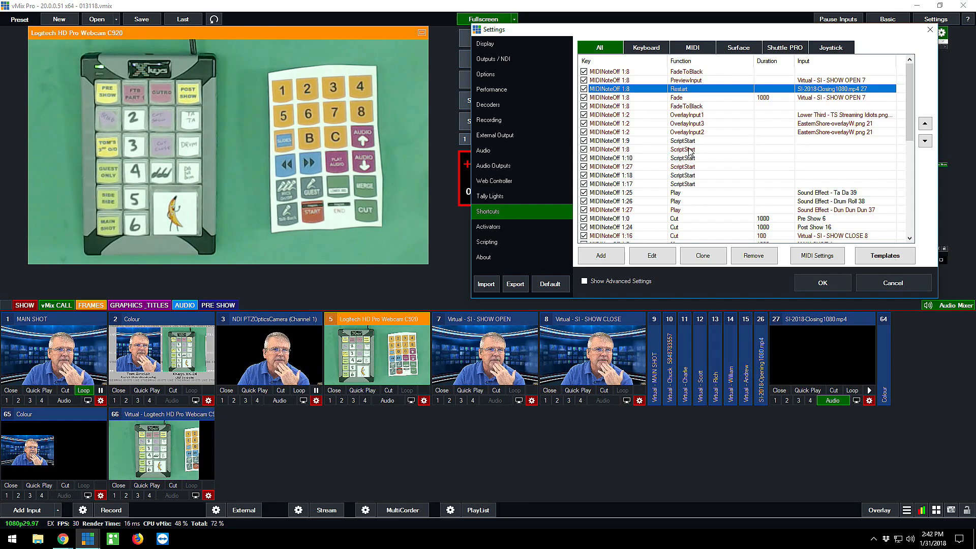
scroll(692, 151, "down", 8)
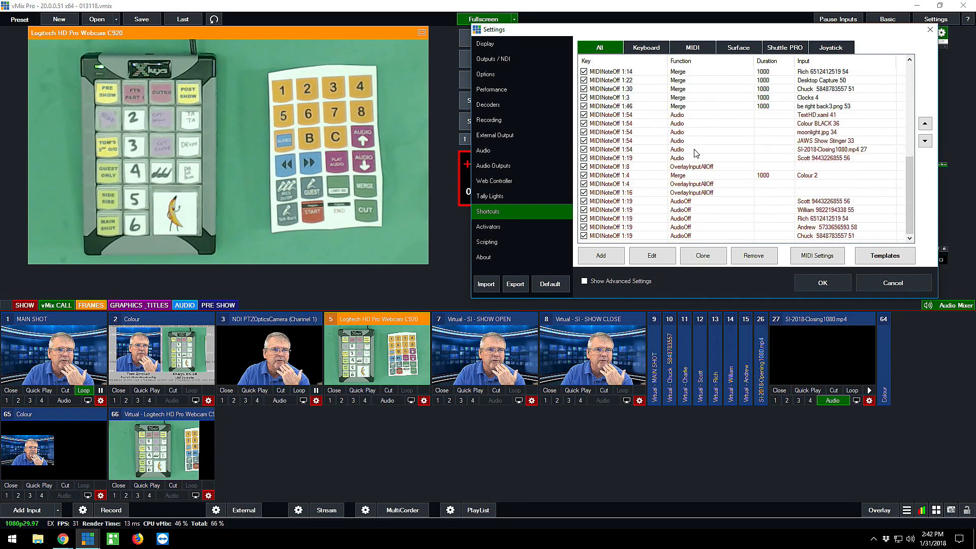
scroll(722, 175, "up", 8)
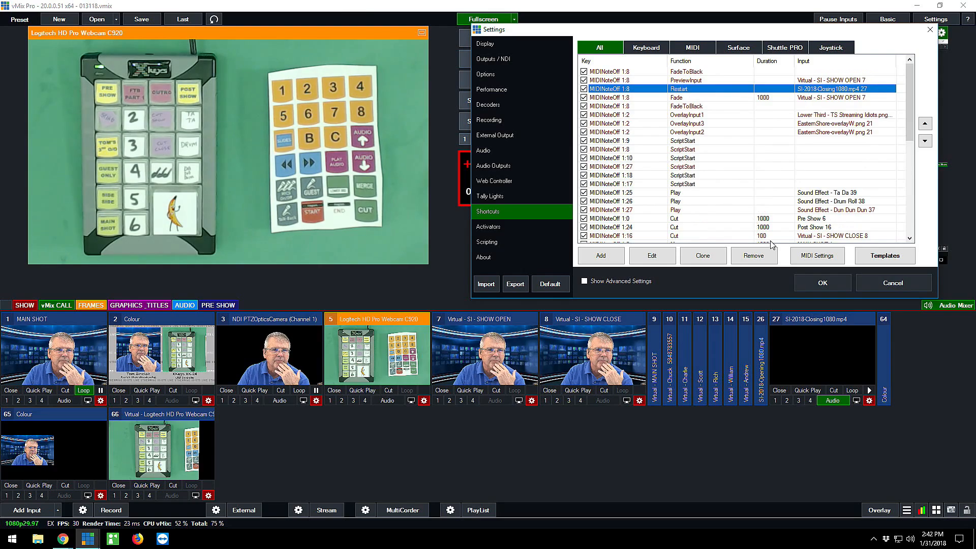
left_click(893, 283)
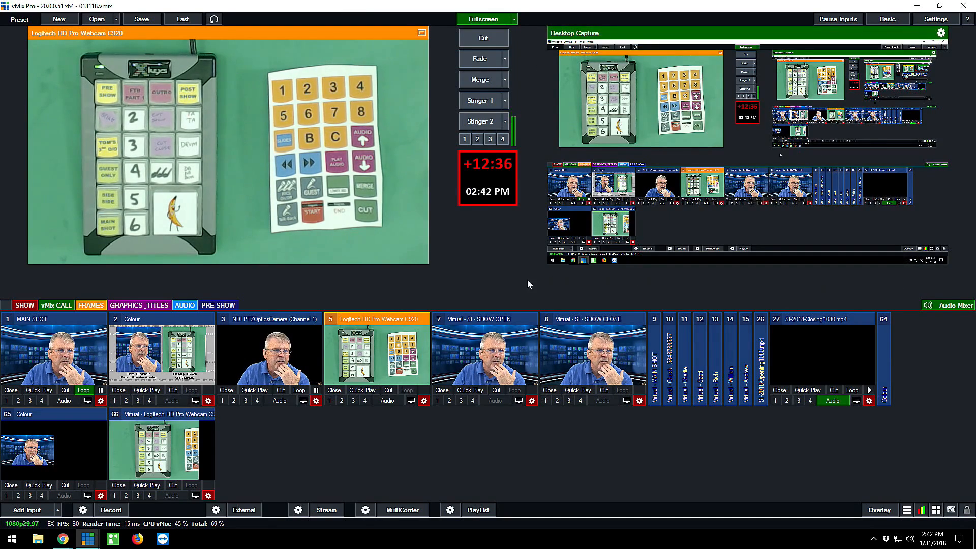